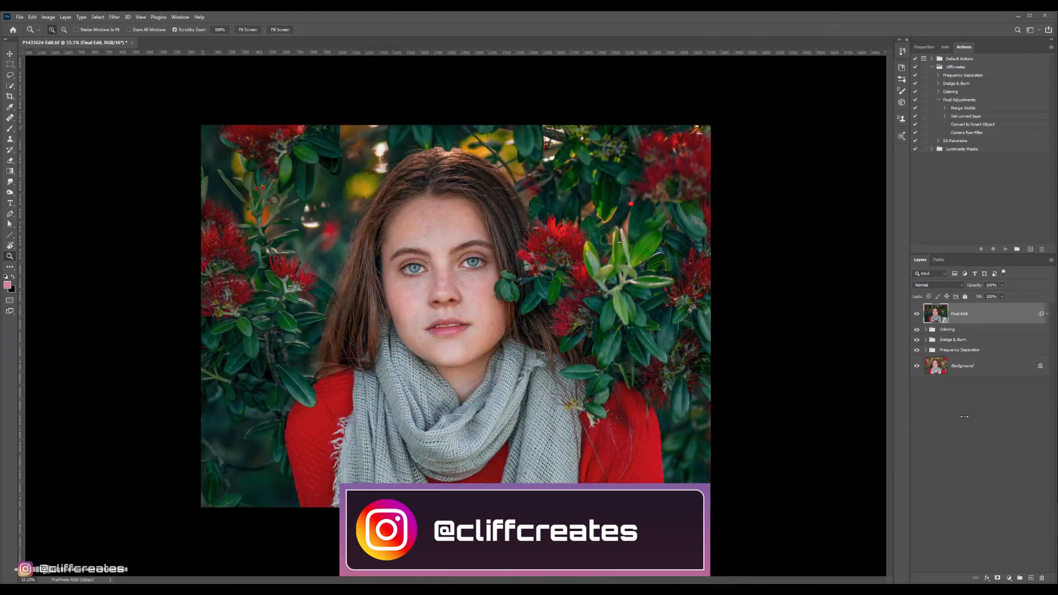
Collapse the Final Adjustments action and hide every layer and group above the Background
click(939, 100)
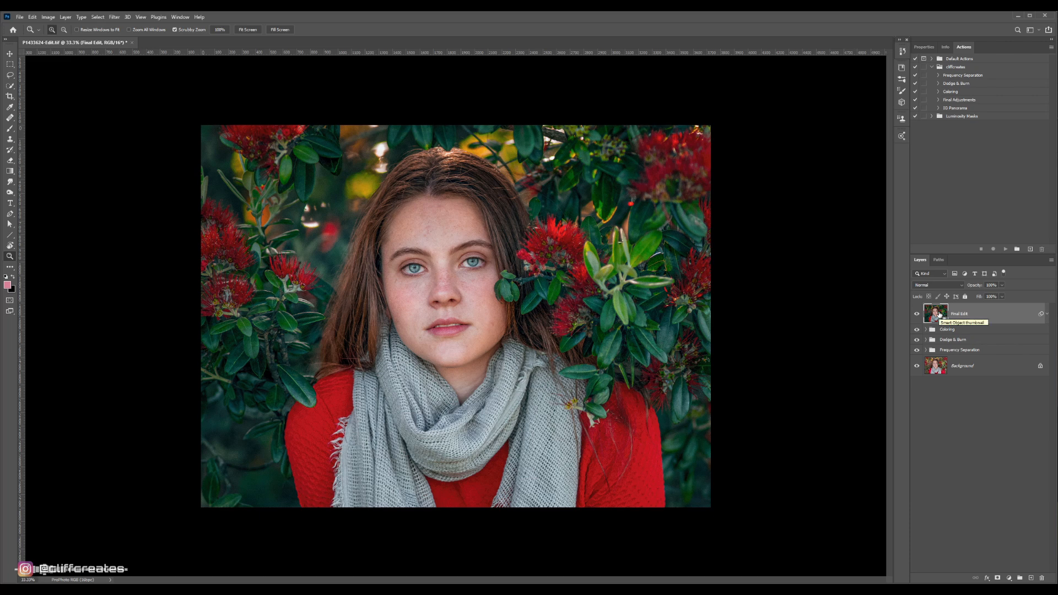
drag(917, 314, 917, 345)
click(922, 350)
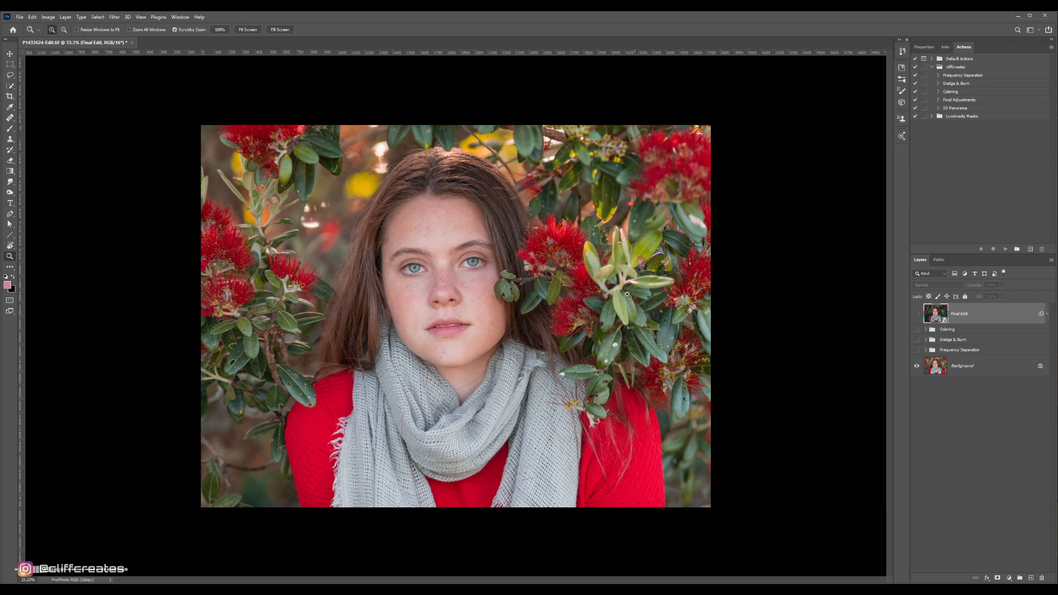
Examine the unedited Background photo up close for blemishes and distractions on the leaves, flowers, hair and skin
drag(601, 375, 711, 353)
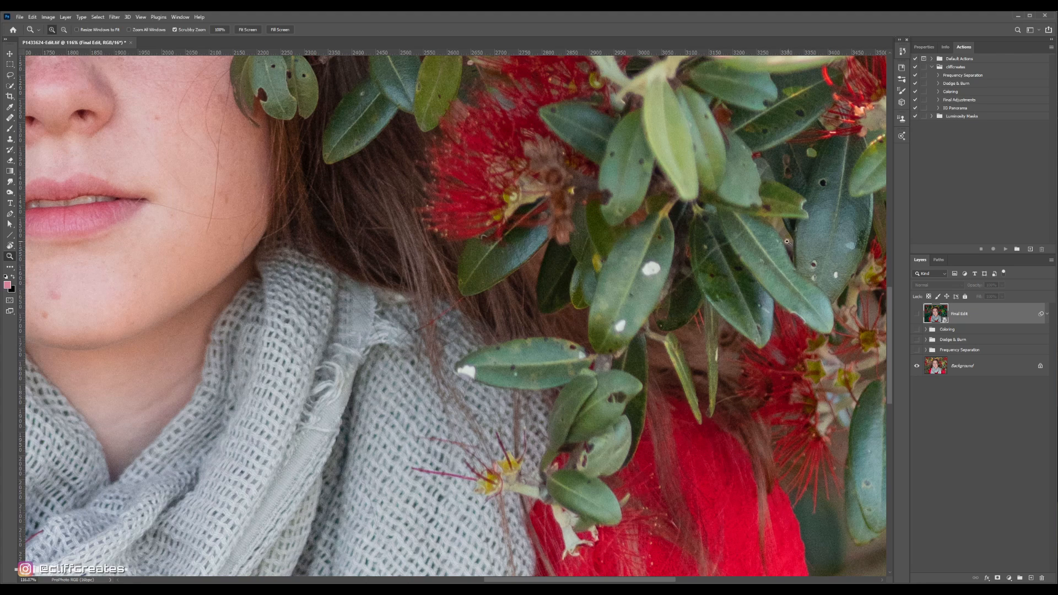
drag(787, 242, 625, 181)
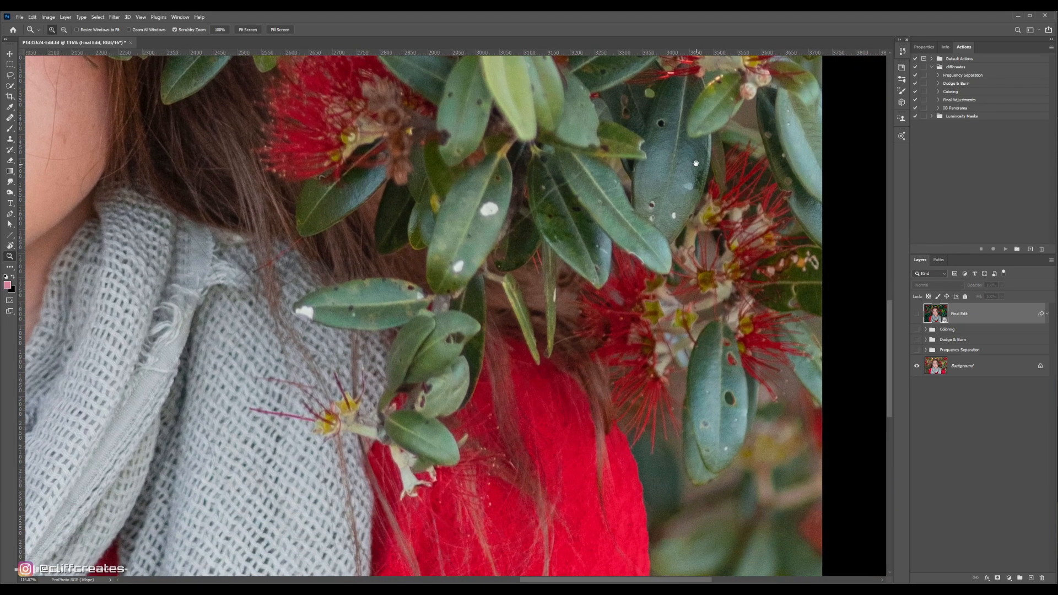
scroll(694, 182, up, 10)
scroll(689, 205, up, 10)
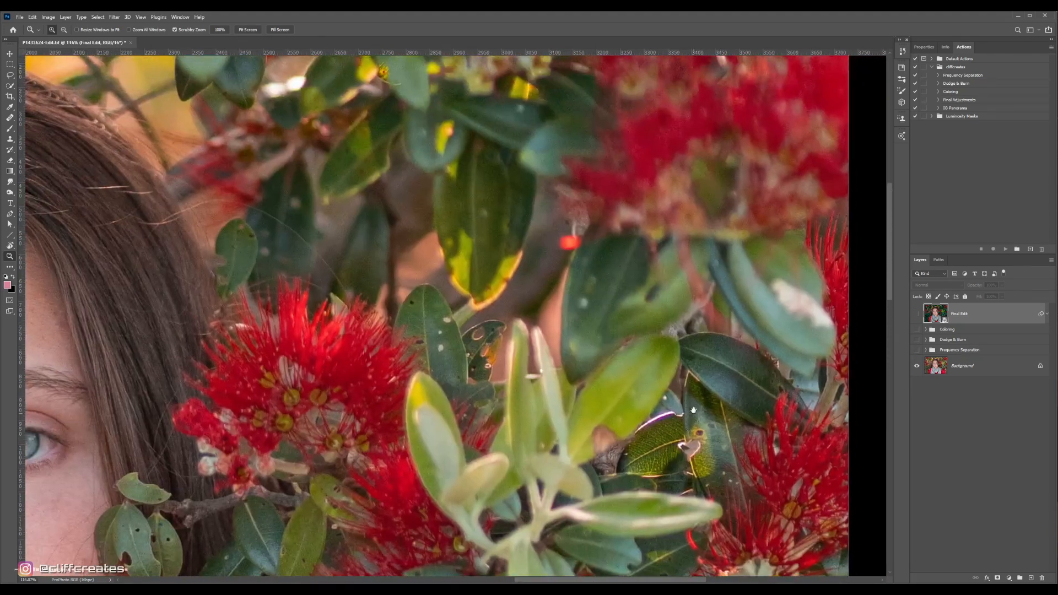
scroll(664, 247, up, 5)
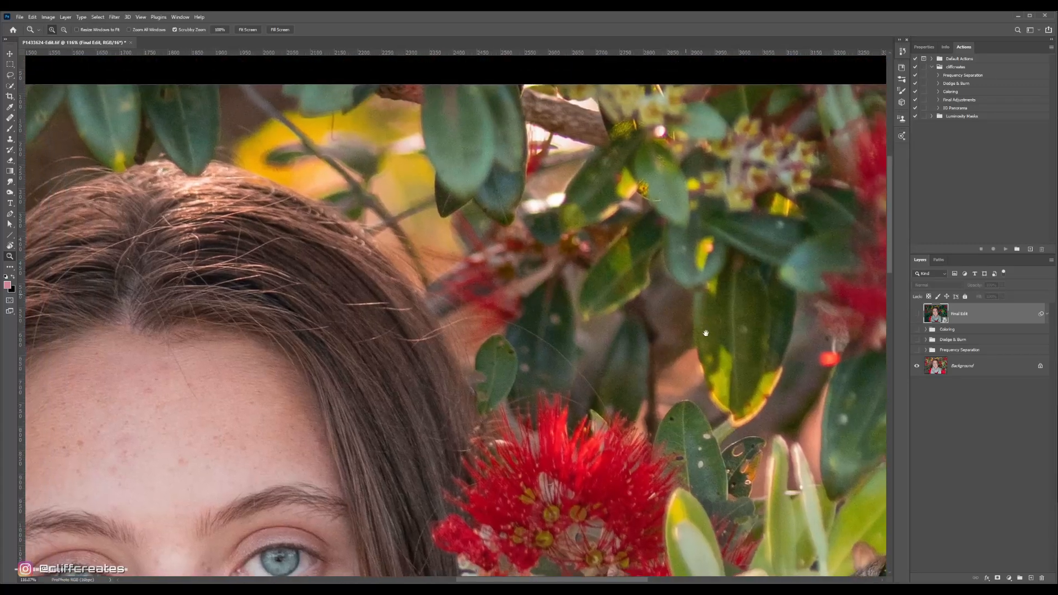
scroll(711, 276, left, 15)
scroll(722, 294, left, 8)
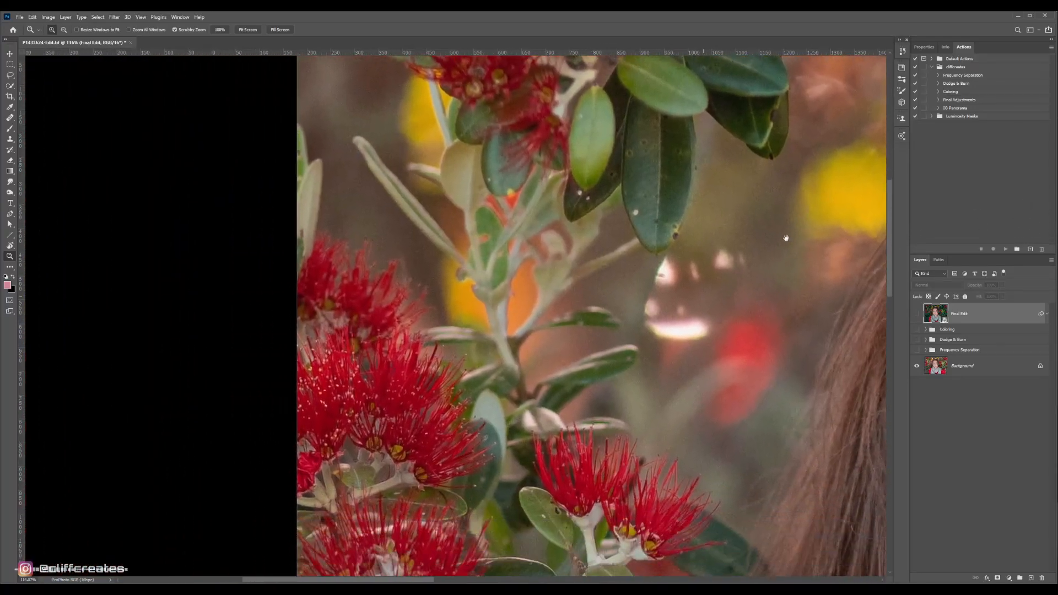
scroll(711, 281, down, 8)
scroll(695, 260, down, 3)
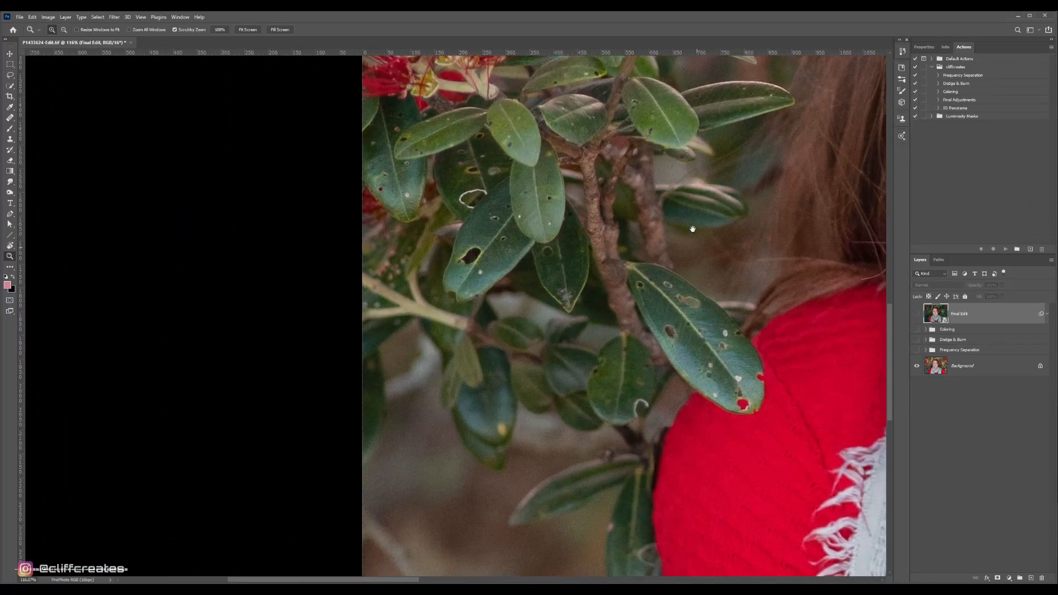
scroll(512, 196, down, 3)
scroll(512, 196, right, 3)
drag(732, 244, 630, 265)
scroll(641, 257, down, 8)
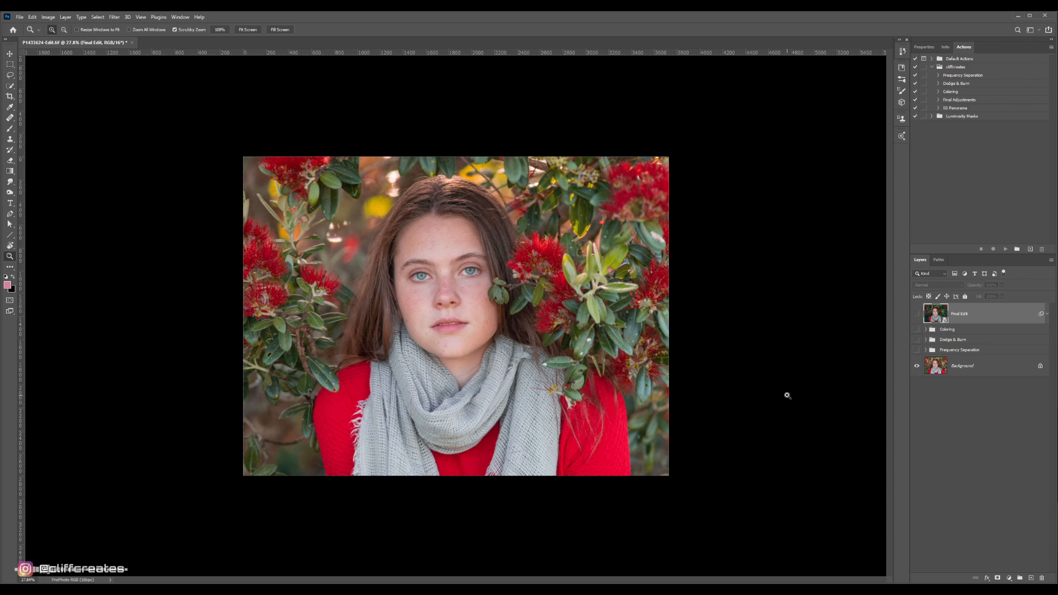
Expand the Frequency Separation group and select its Edit layer above the High Frequency layer
drag(581, 349, 633, 352)
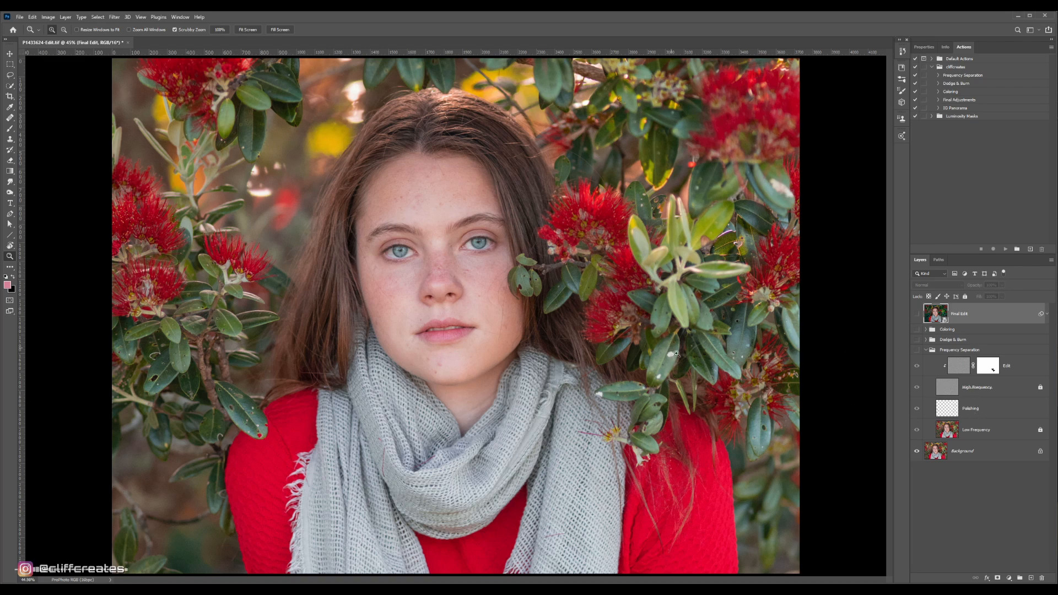
drag(674, 357, 673, 368)
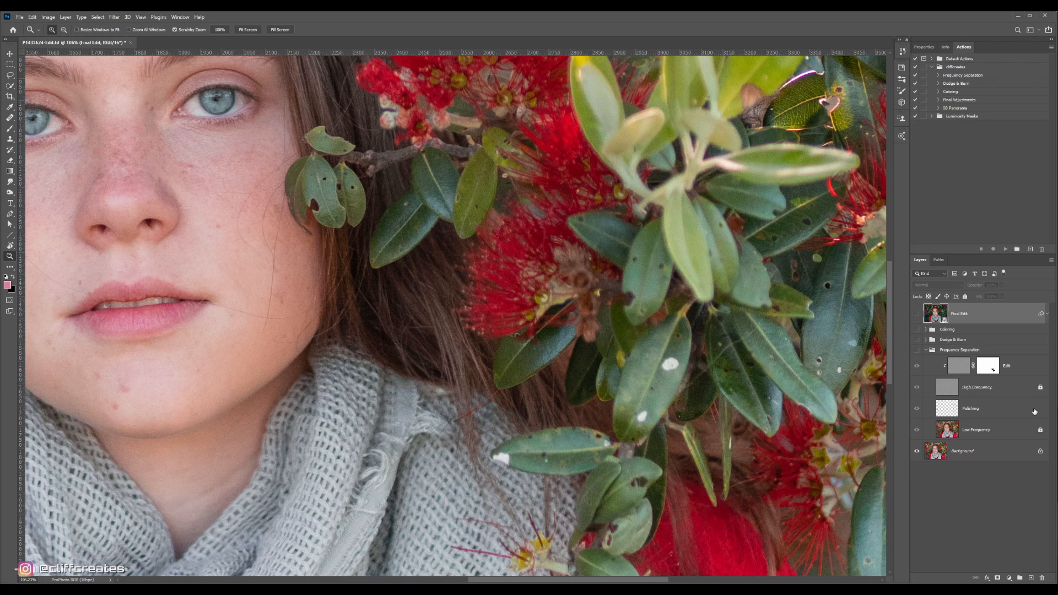
click(1021, 368)
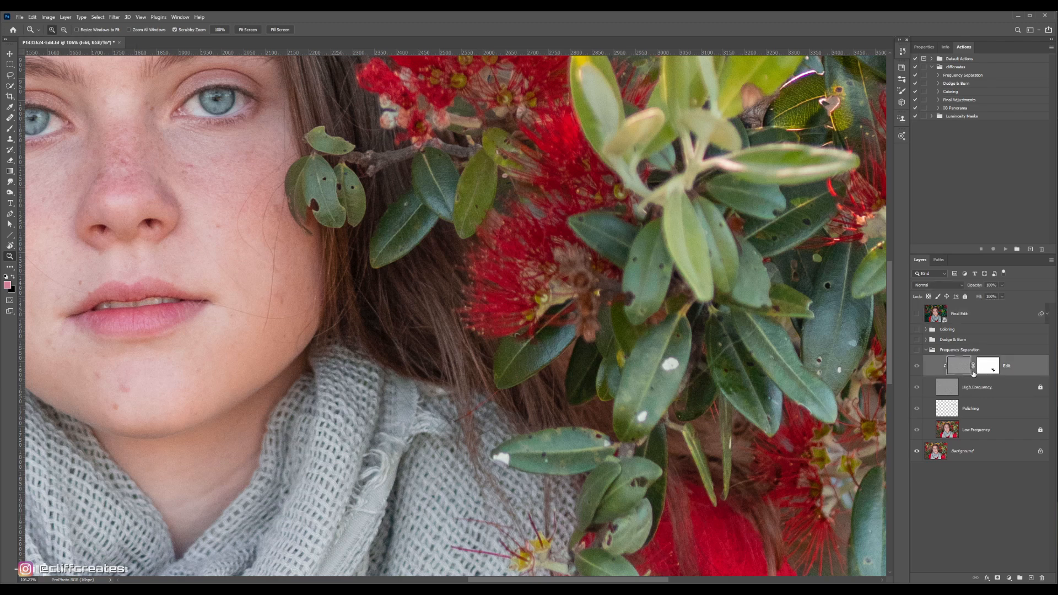
click(1004, 393)
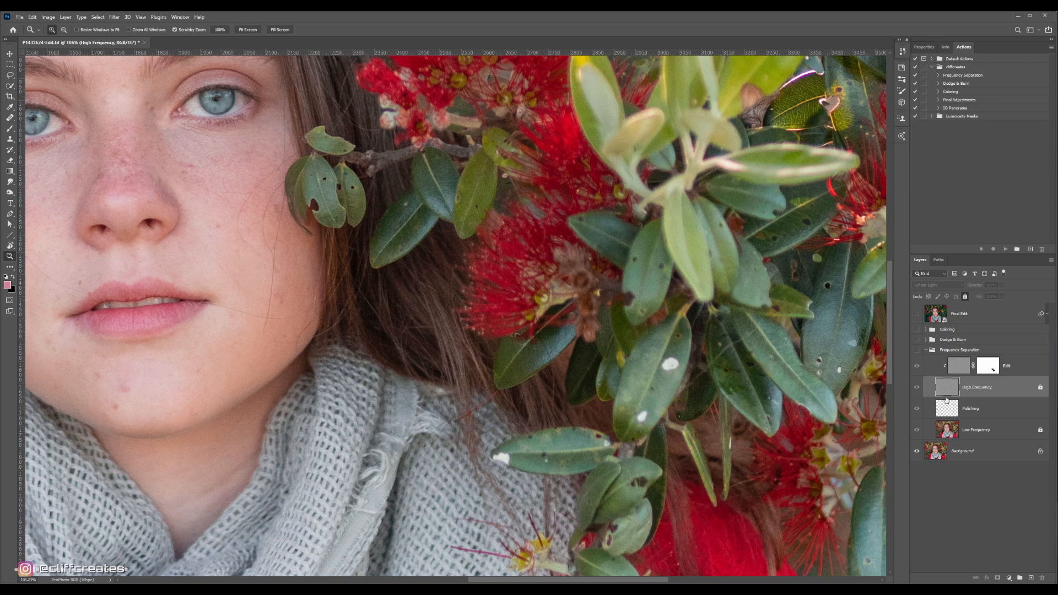
click(1026, 366)
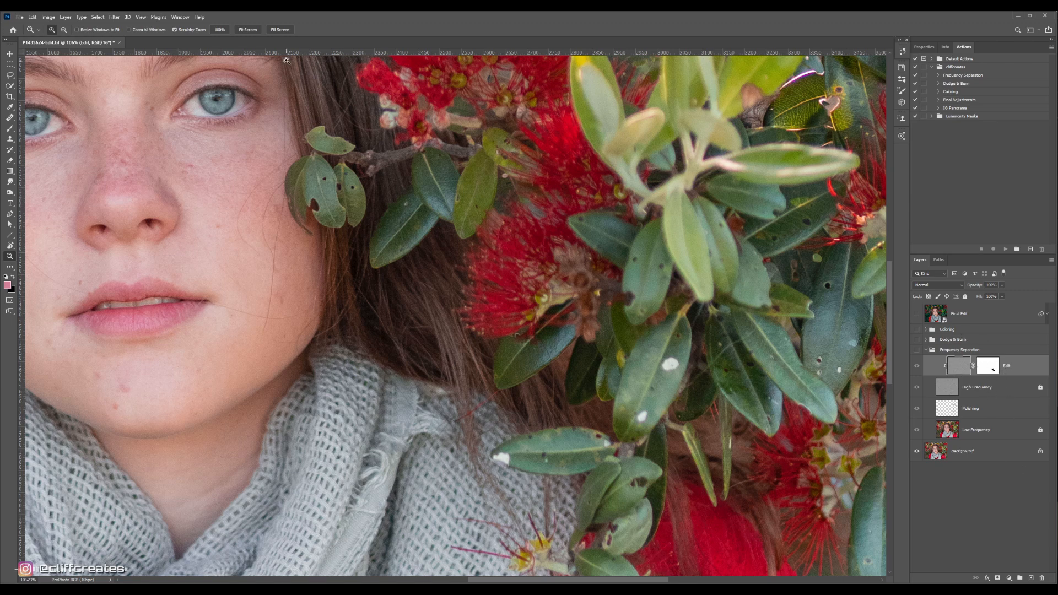
Toggle the Frequency Separation group's visibility to compare the whole portrait before and after retouching, leaving the group visible
click(248, 30)
click(918, 352)
click(918, 351)
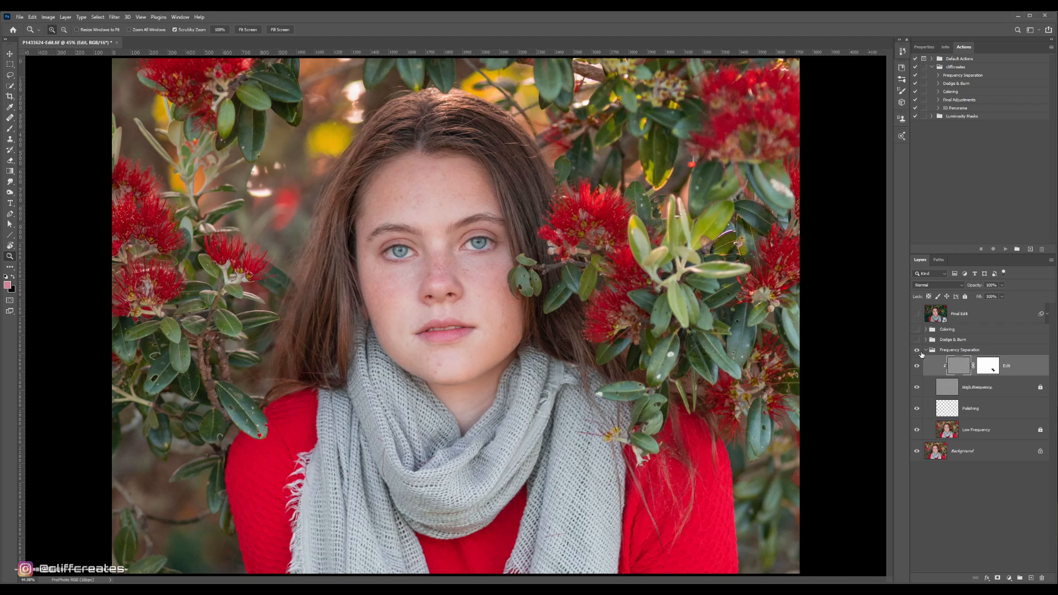
click(919, 352)
click(918, 351)
click(917, 351)
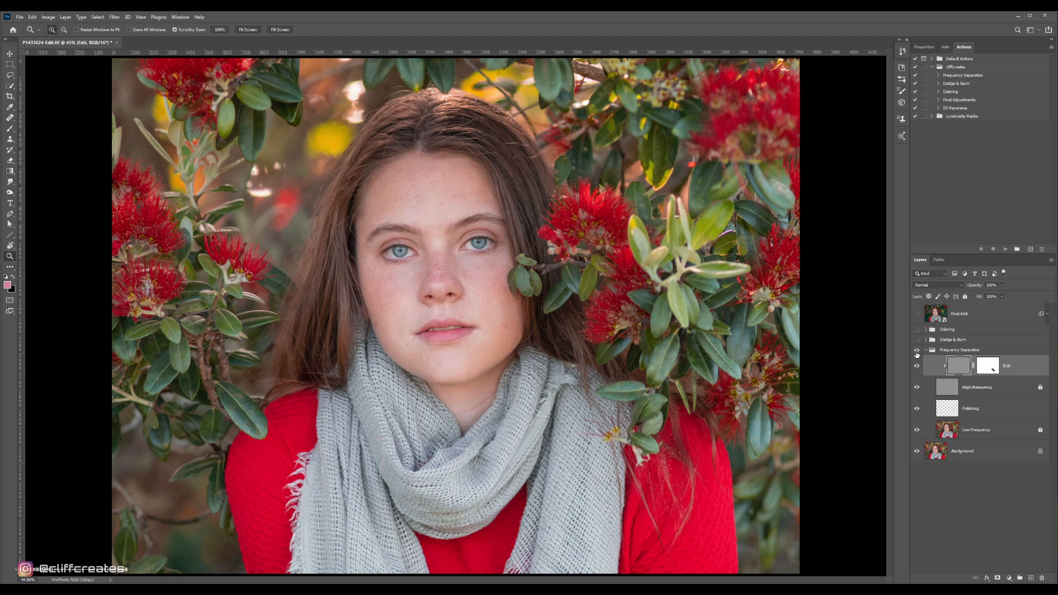
click(917, 352)
click(916, 351)
Compare the leaves beside the face up close with and without the Frequency Separation retouching
drag(738, 334, 737, 333)
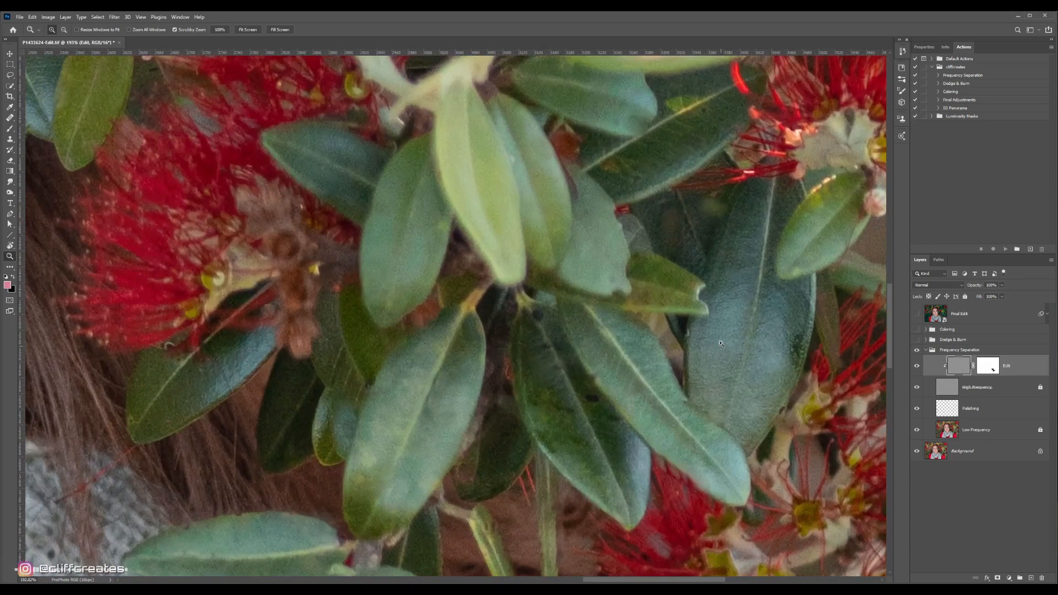
click(916, 350)
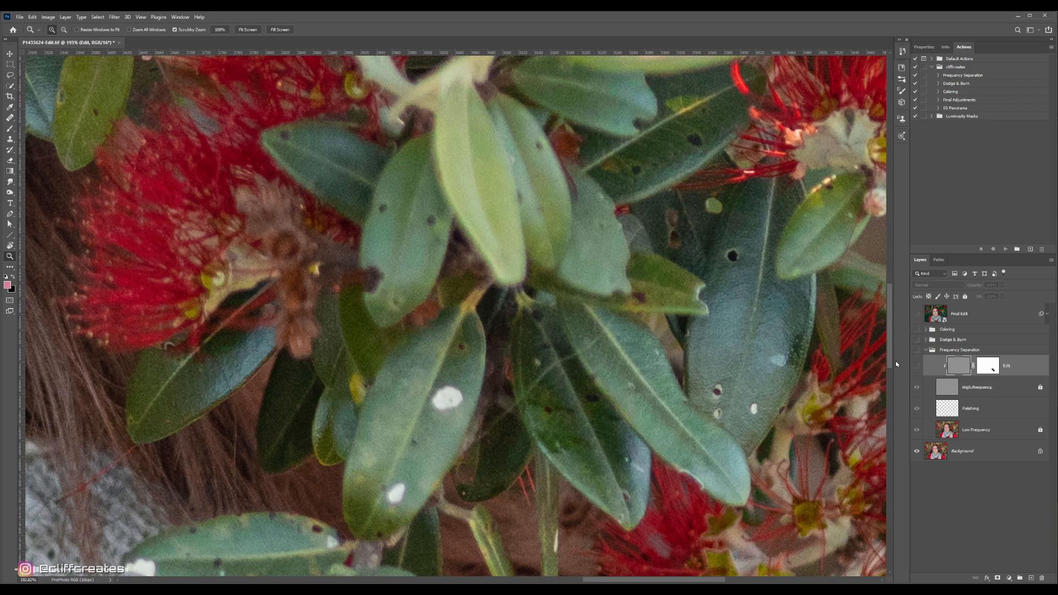
click(917, 350)
click(917, 366)
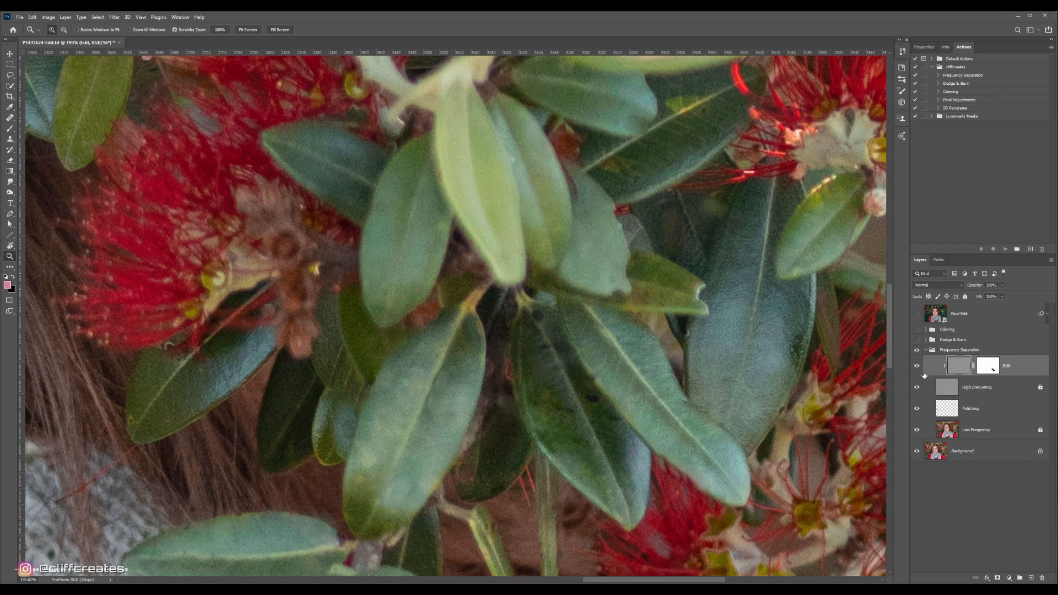
Isolate the Edit layer with its High Frequency base and examine the texture detail across the leaves, scarf, hair and face
key(alt)
alt+click(917, 369)
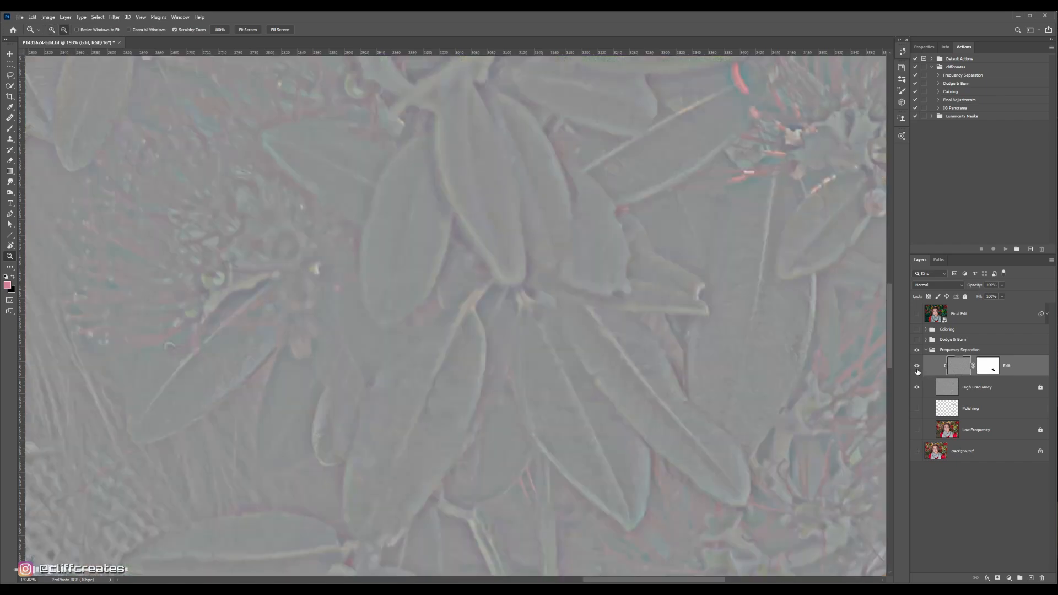
drag(752, 297, 554, 132)
drag(618, 342, 758, 180)
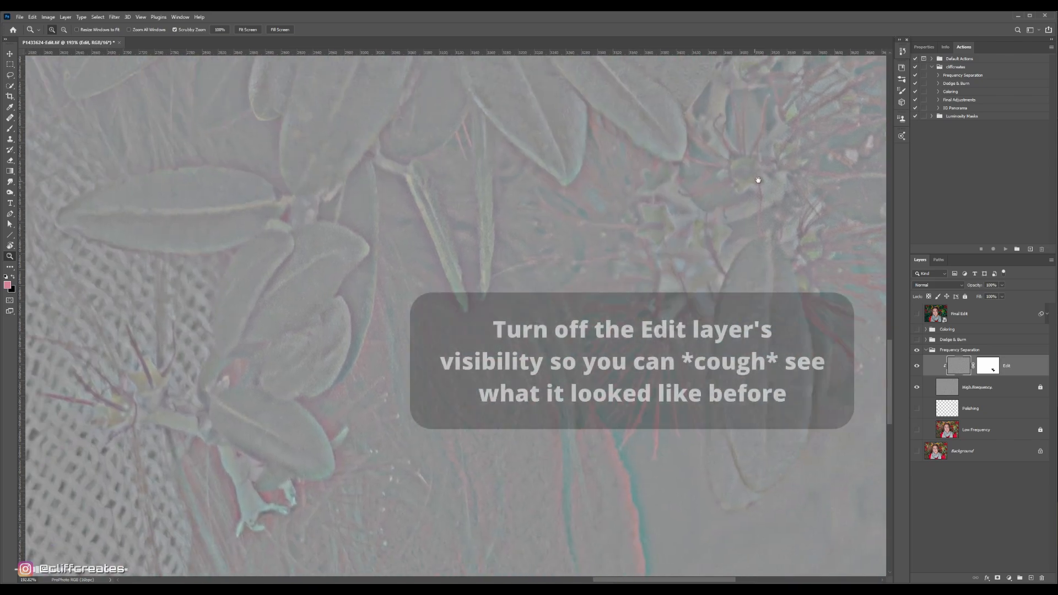
drag(630, 337, 636, 244)
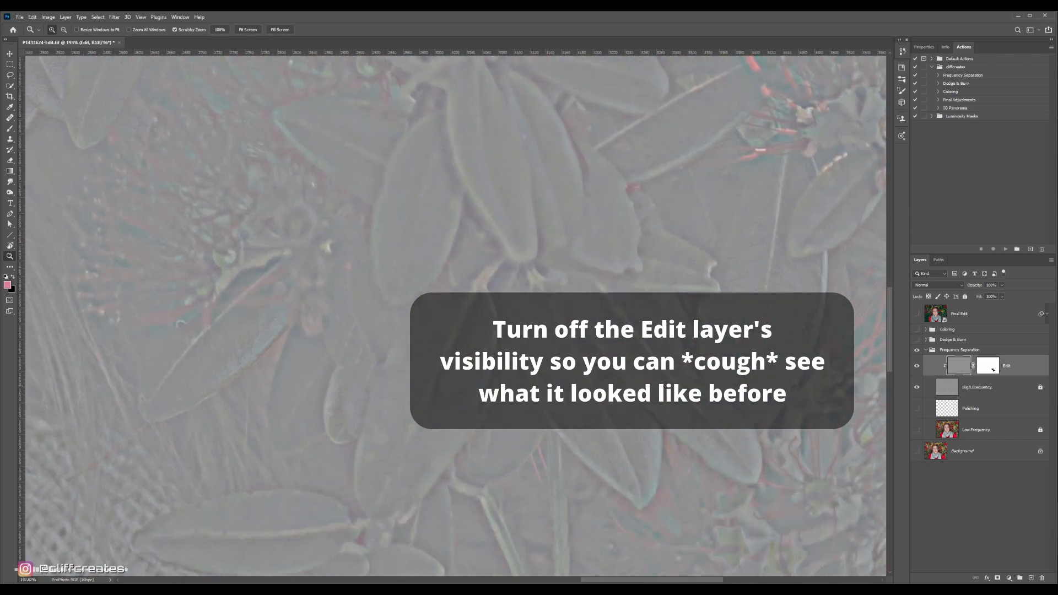
drag(664, 385, 823, 461)
drag(683, 270, 730, 361)
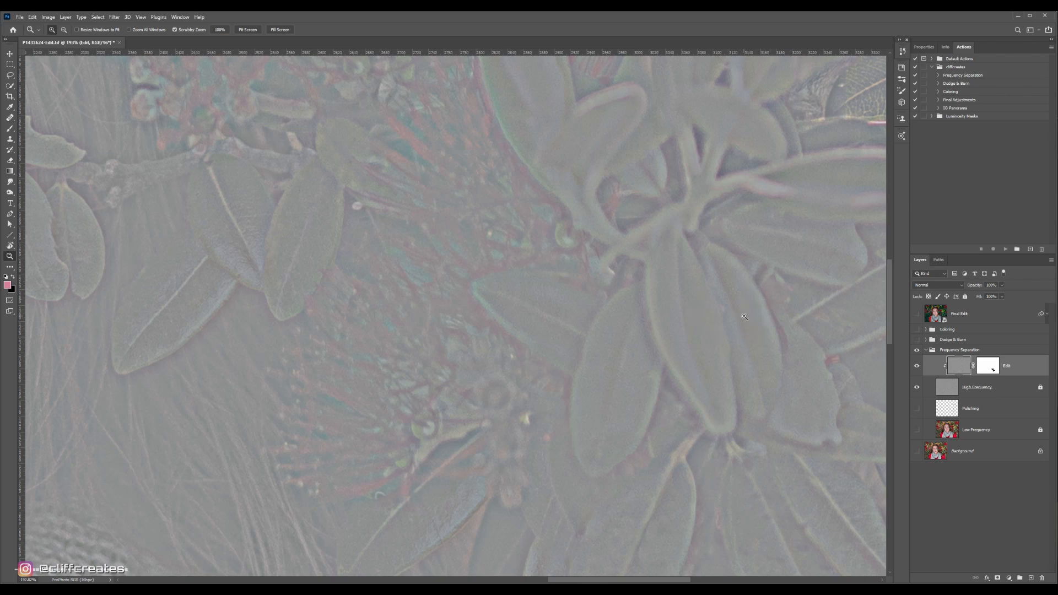
drag(634, 208, 848, 227)
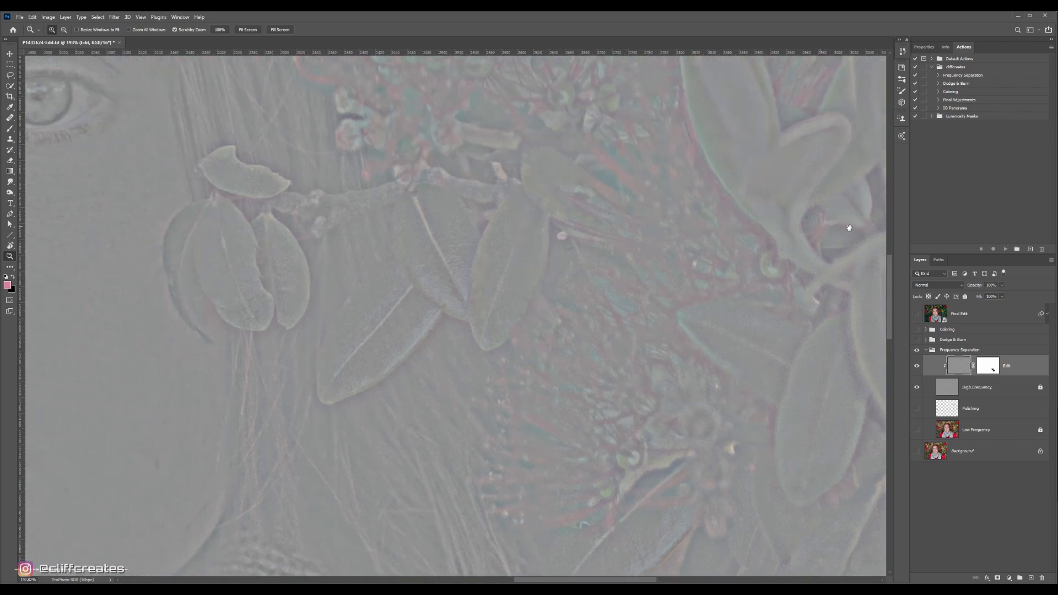
drag(267, 280, 796, 331)
drag(264, 385, 515, 295)
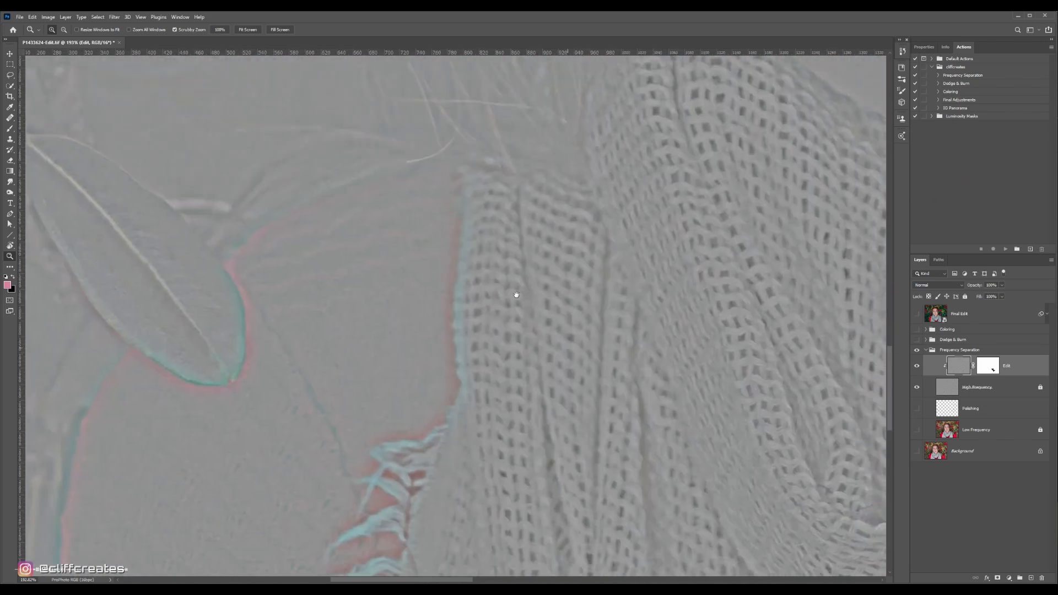
drag(779, 268, 331, 430)
drag(513, 338, 593, 345)
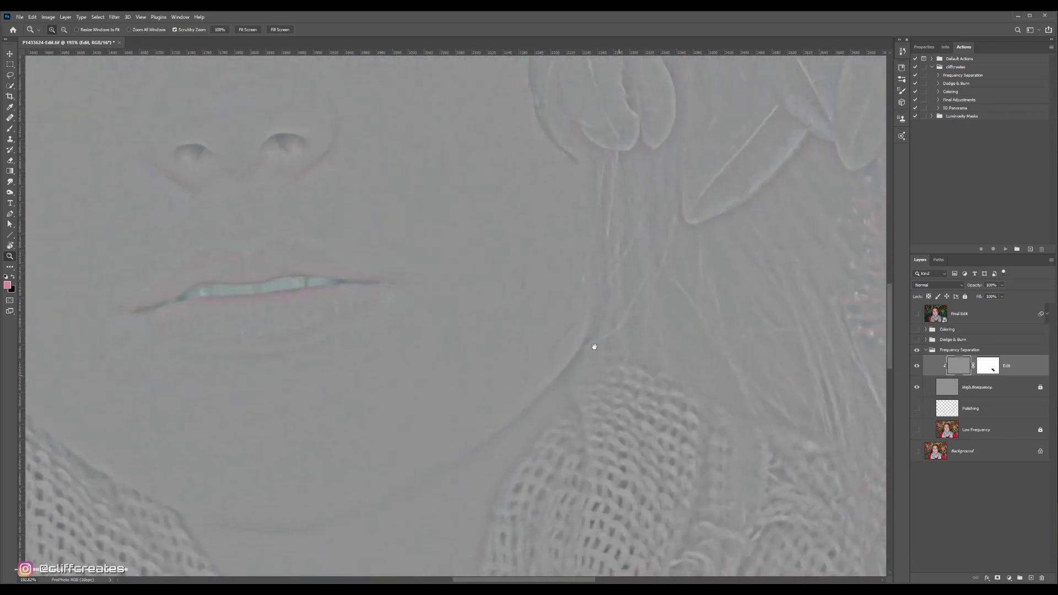
click(247, 30)
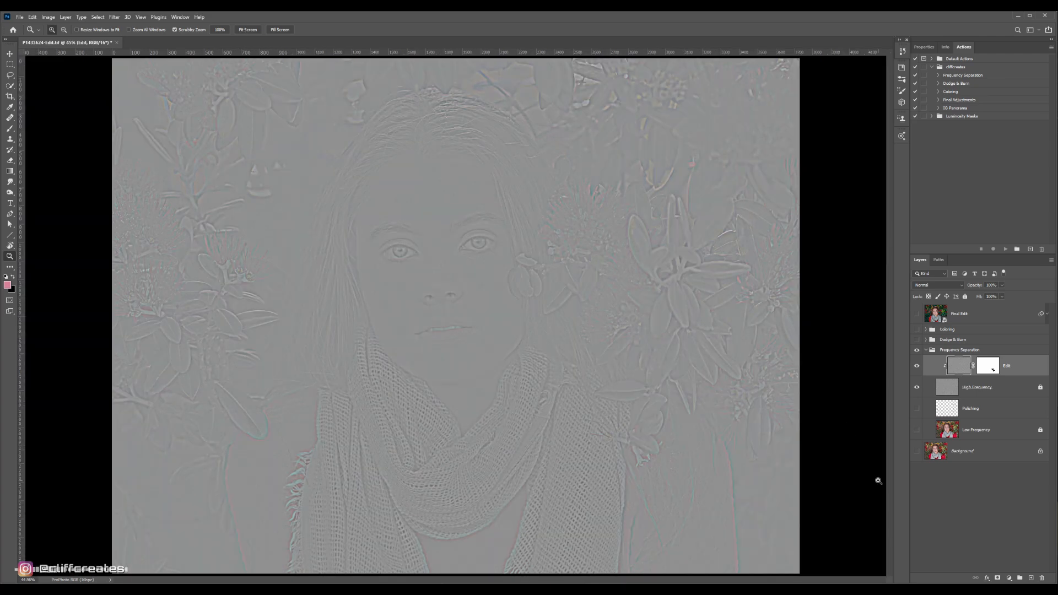
Restore the other layers' visibility and isolate the Low Frequency layer to examine its blurred colour and tone around the eyes
key(alt)
alt+click(918, 371)
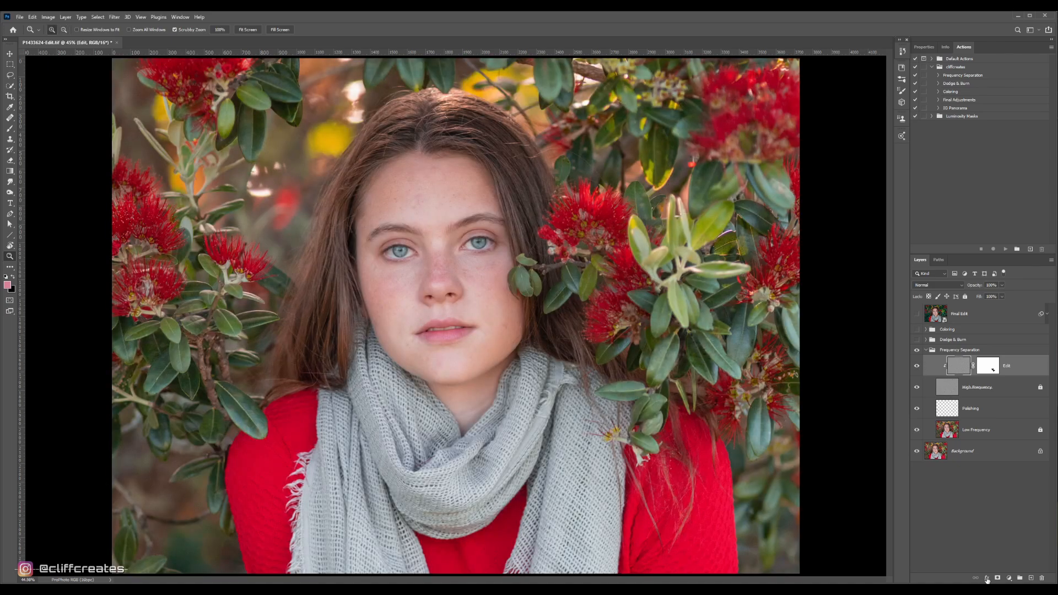
alt+click(917, 430)
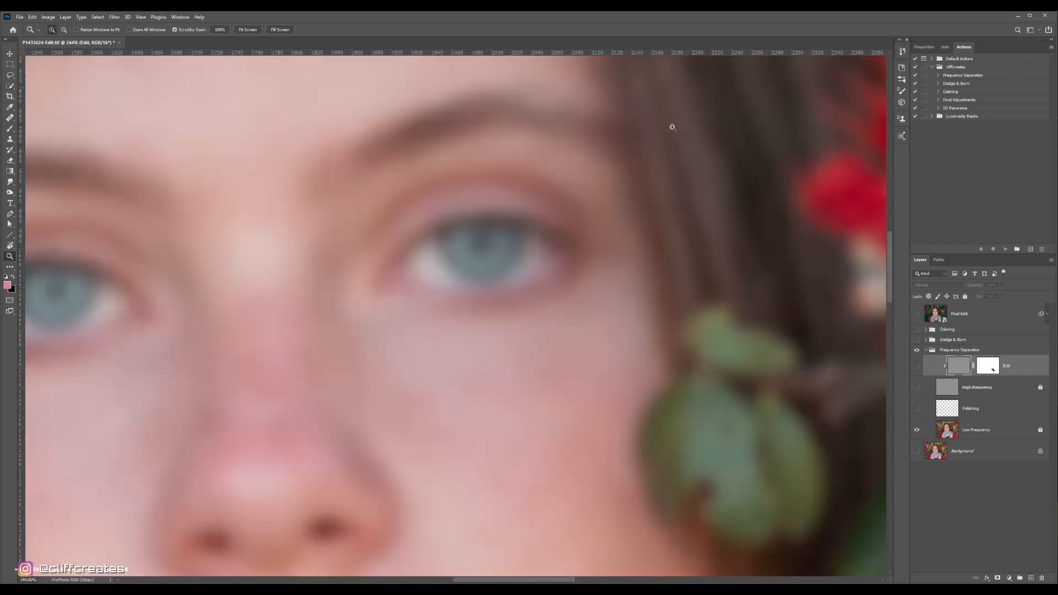
drag(480, 238, 673, 124)
key(alt)
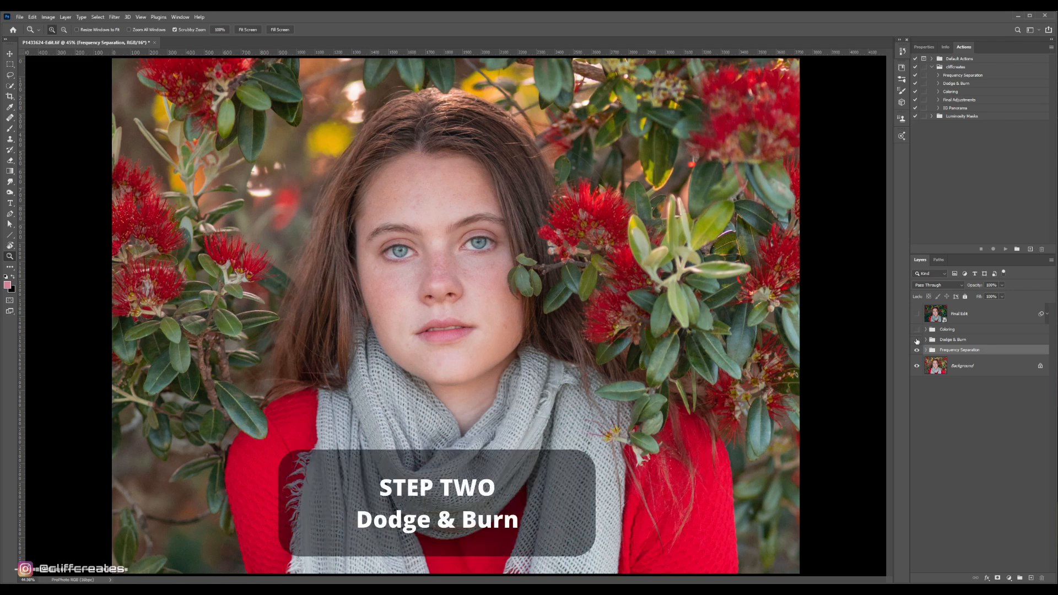
Make the Dodge & Burn group visible and expand it, collapsing its Dodge & Burn (Global) subgroup
click(917, 347)
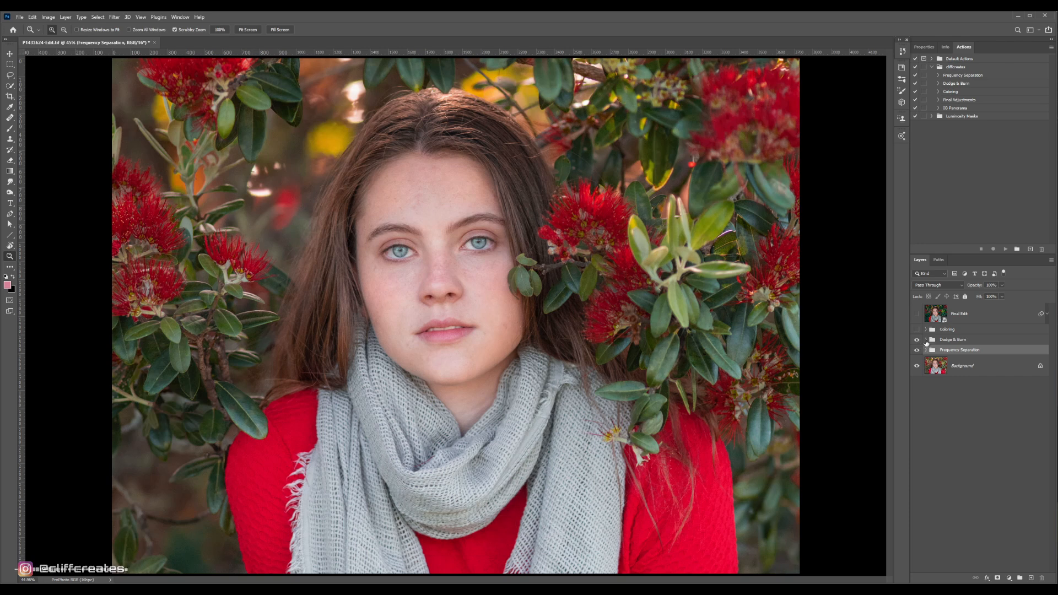
click(926, 340)
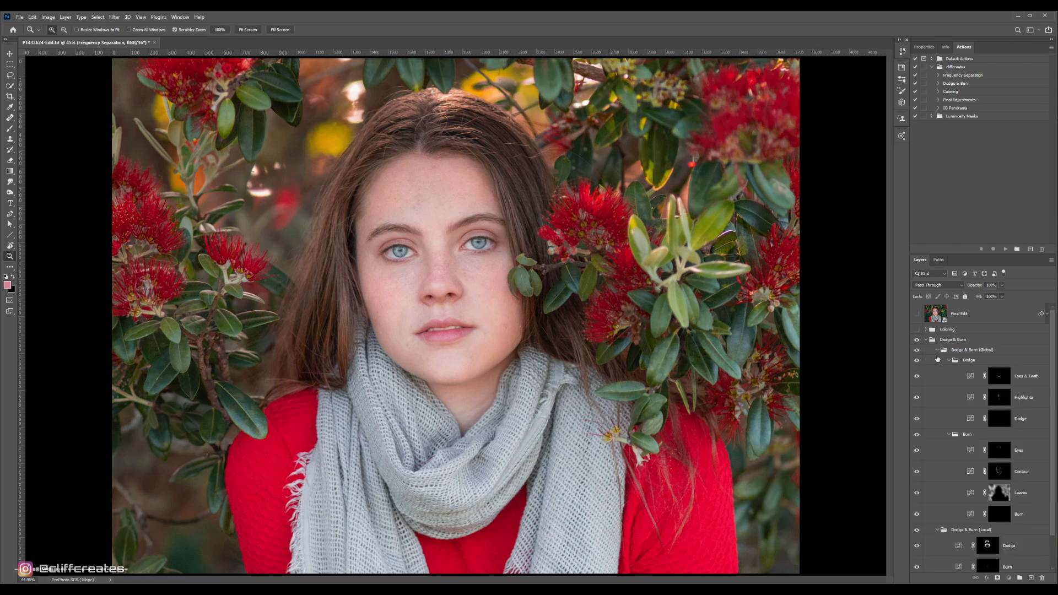
click(939, 351)
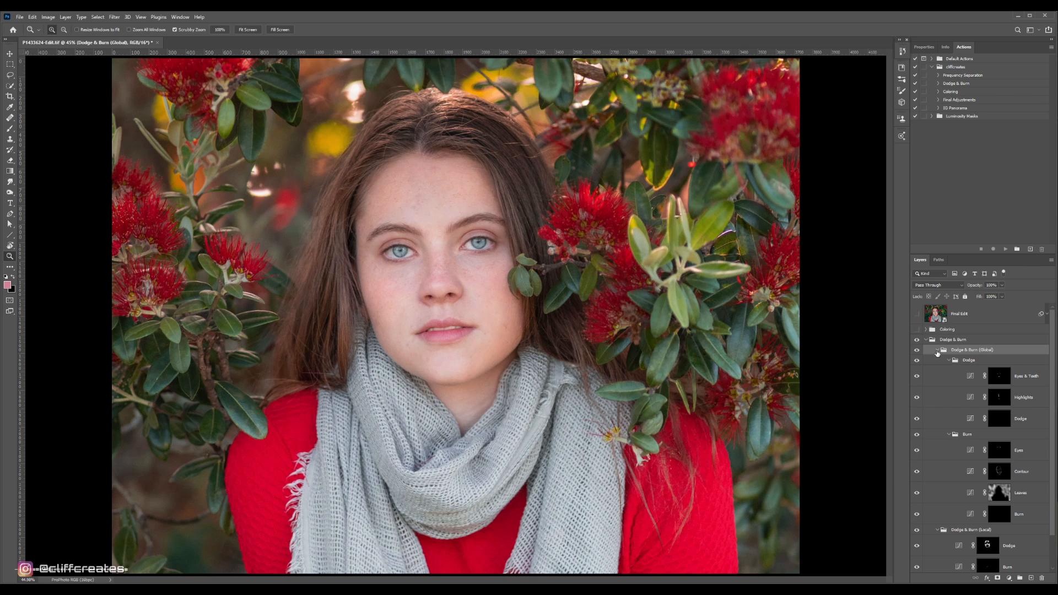
click(937, 350)
click(938, 360)
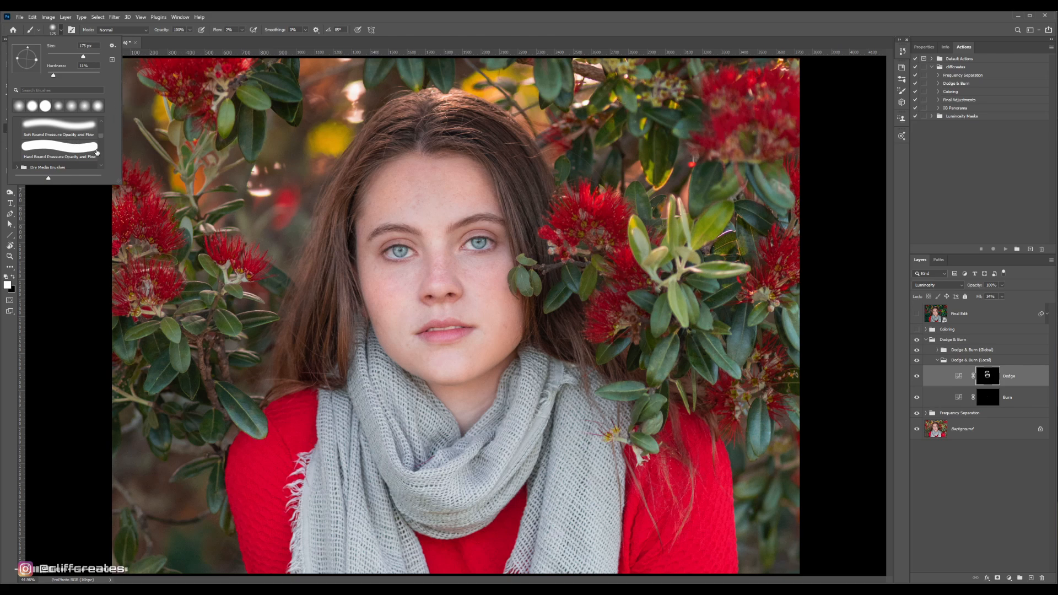
Look through the brush presets back to the General Brushes and fit the whole image in view
scroll(97, 152, up, 3)
scroll(86, 174, up, 2)
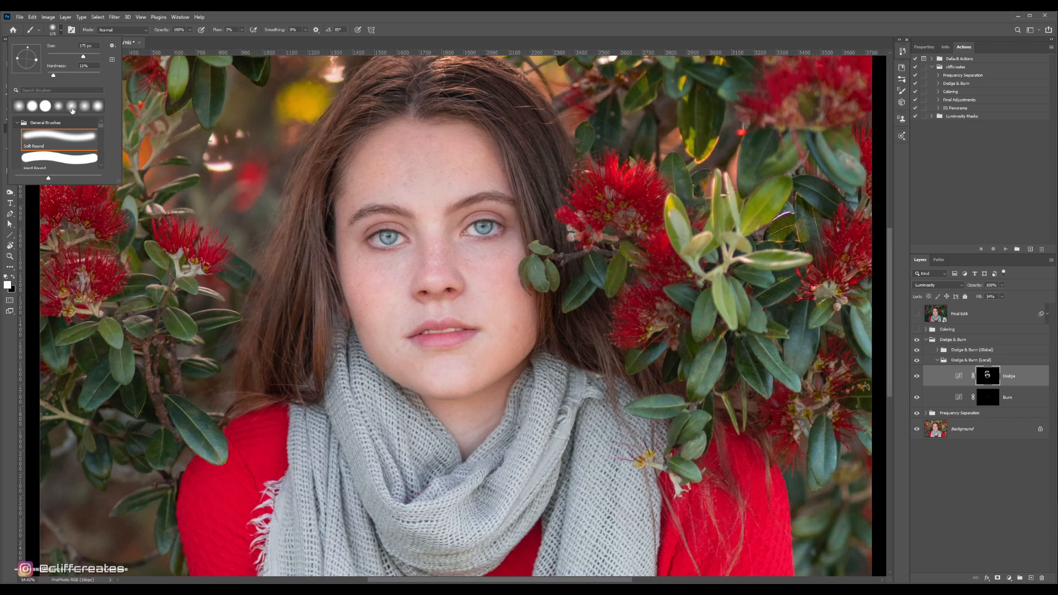
key(ctrl+0)
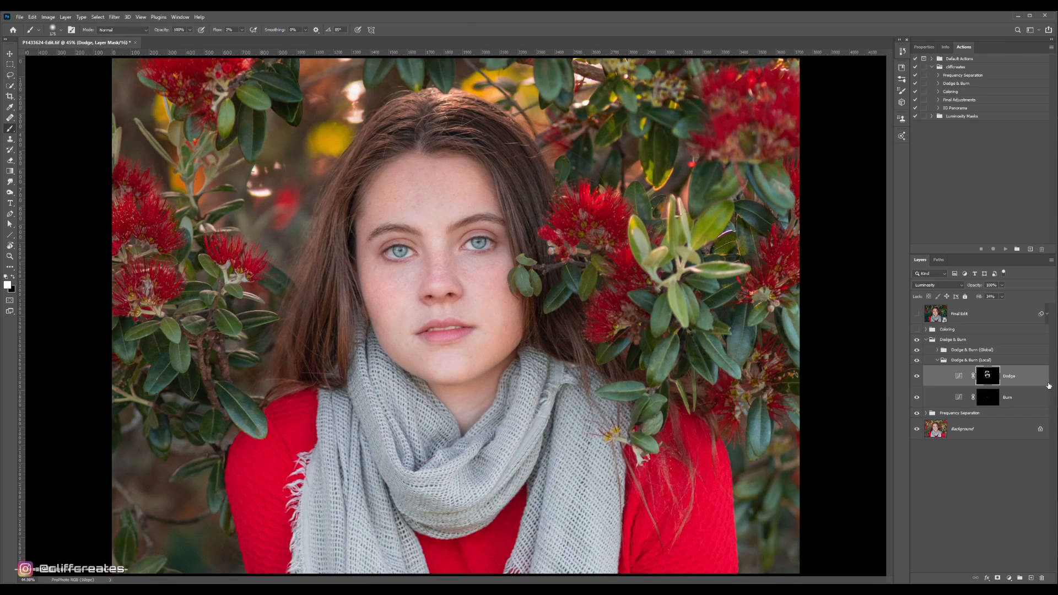
Examine the curves of the local Burn and Dodge layers, ending on the Dodge layer's mask with the Brush tool
click(1019, 401)
click(920, 47)
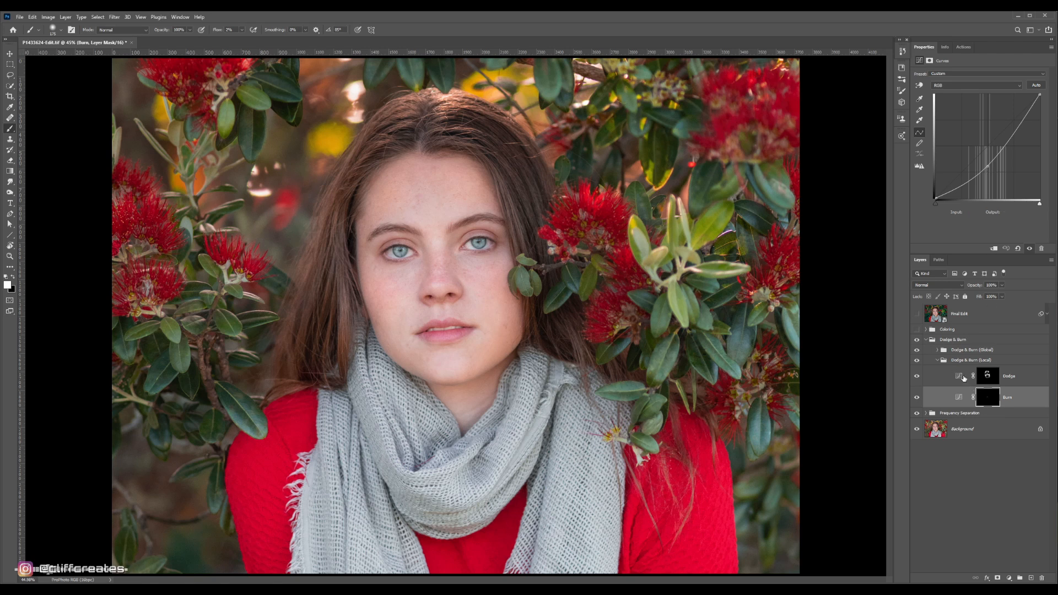
click(964, 377)
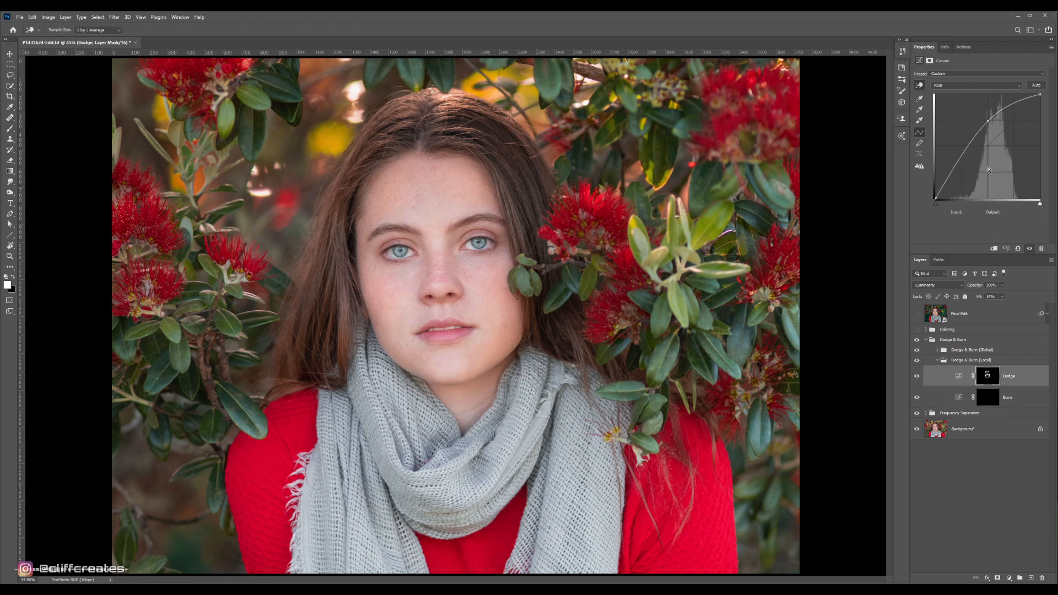
click(988, 375)
key(b)
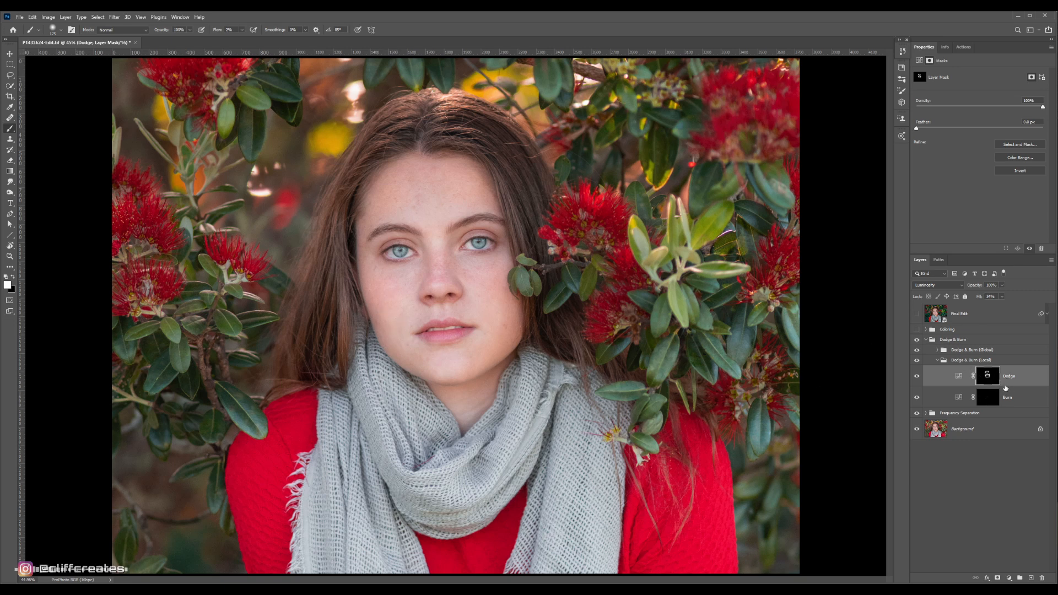
Hide the Dodge & Burn (Global) group and compare the image with and without the Dodge & Burn (Local) group
click(937, 360)
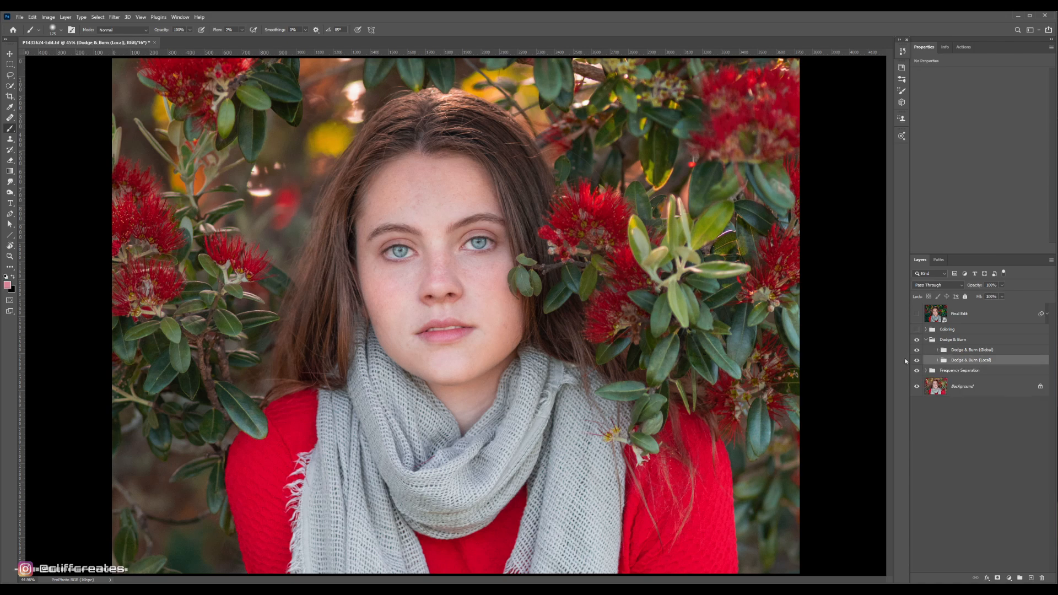
click(917, 350)
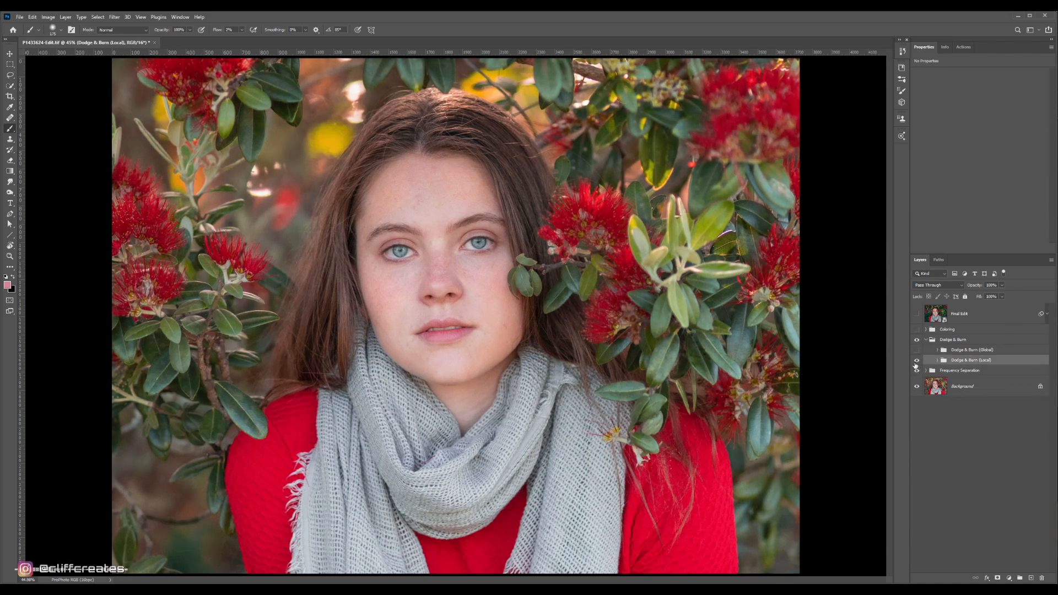
click(916, 361)
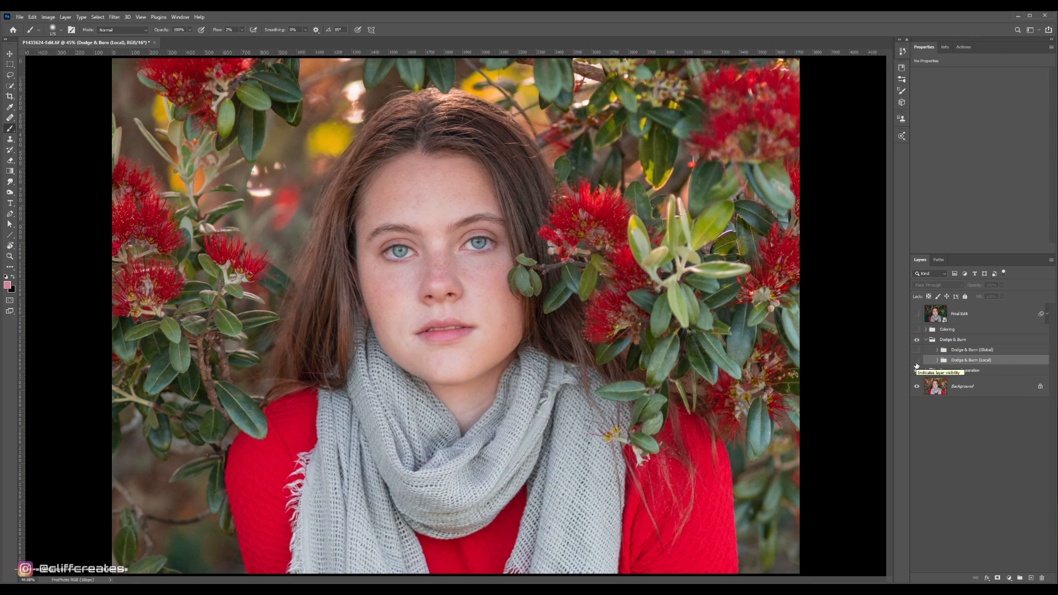
click(917, 360)
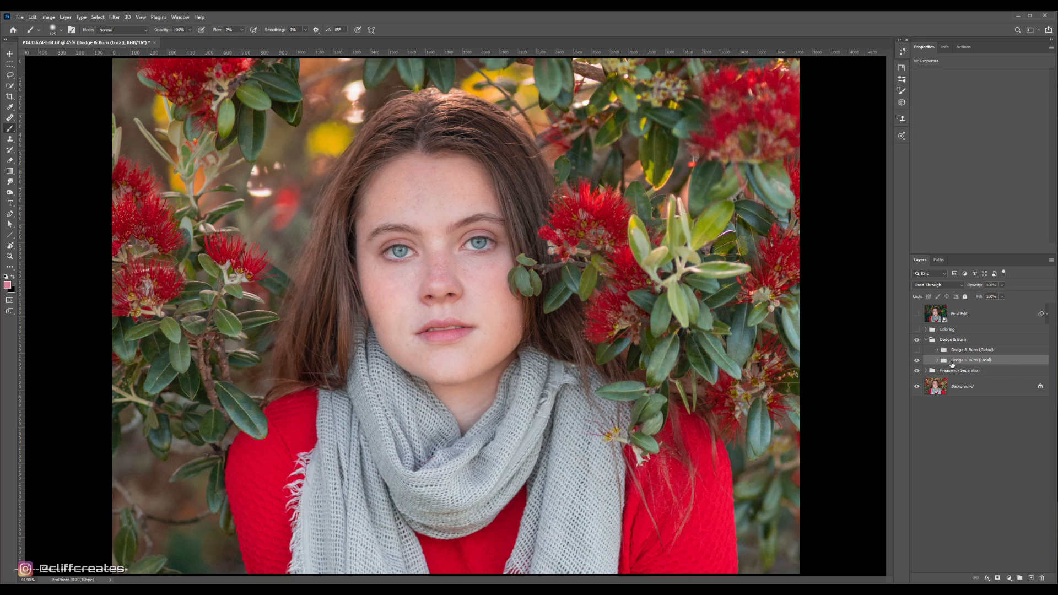
click(936, 360)
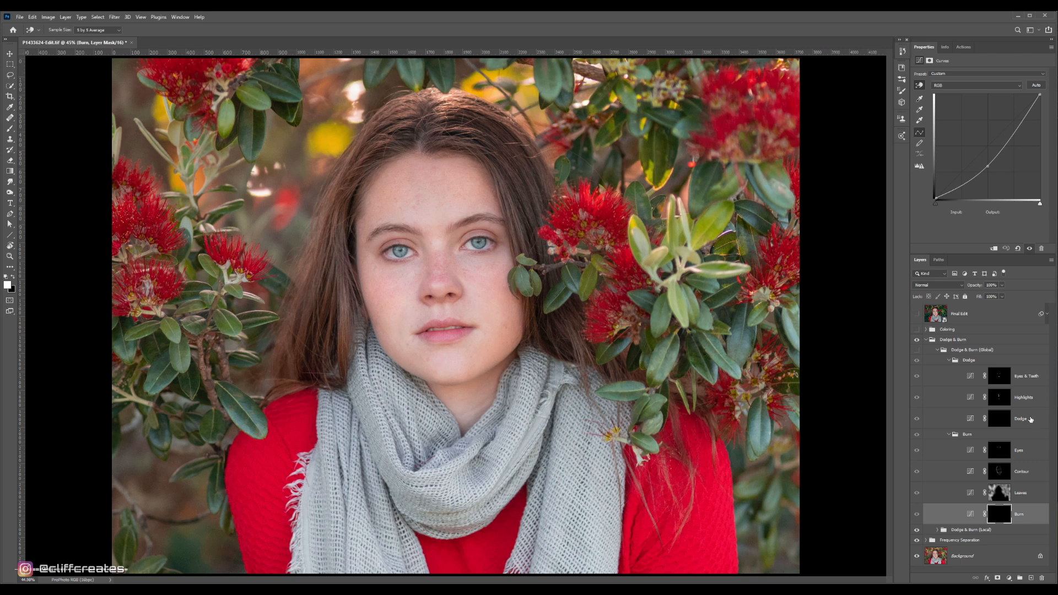
Fully lock the base Dodge and Burn curves layers inside the Dodge & Burn (Global) group
click(1028, 419)
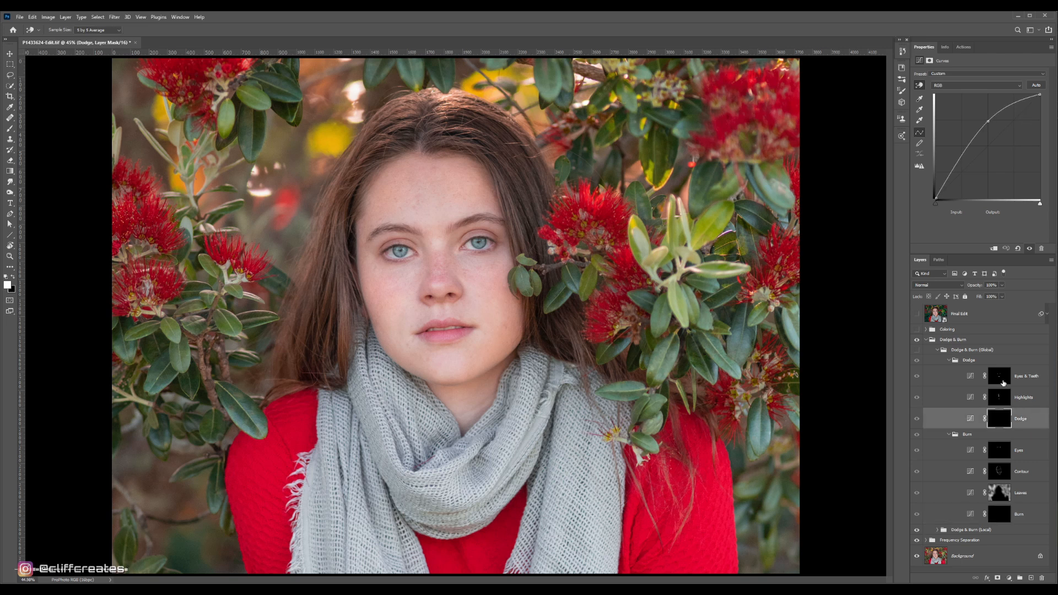
click(965, 296)
click(1019, 515)
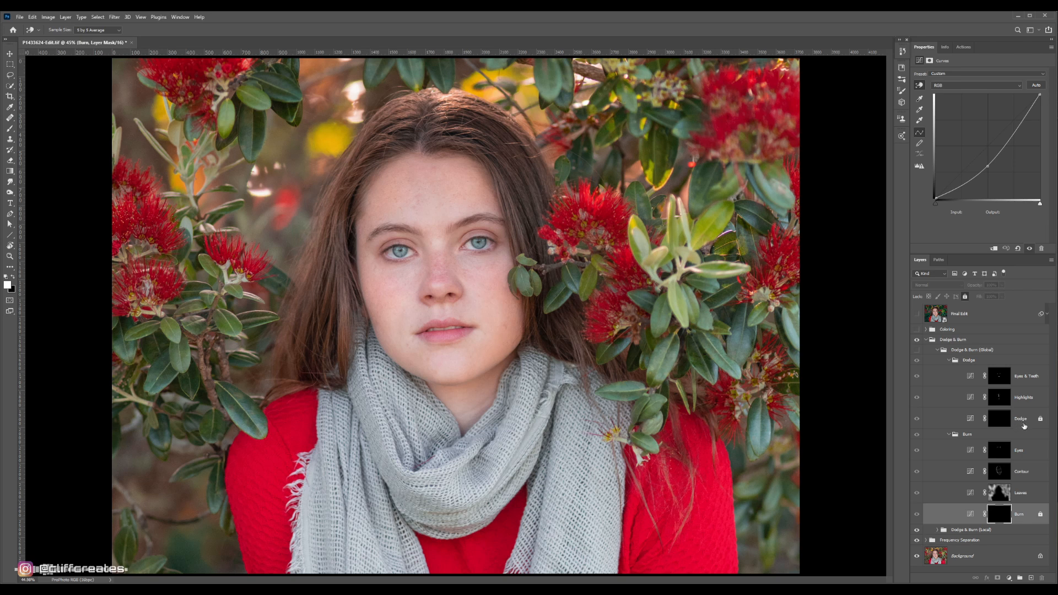
Examine the curves of the global Dodge, Eyes & Teeth and Highlights layers in turn
click(1020, 421)
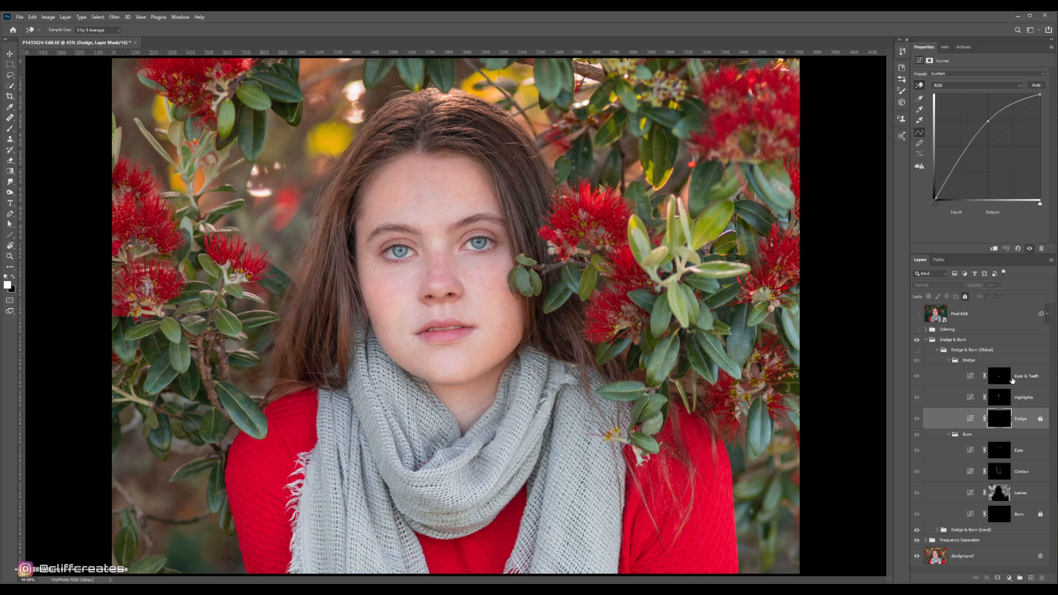
click(1014, 379)
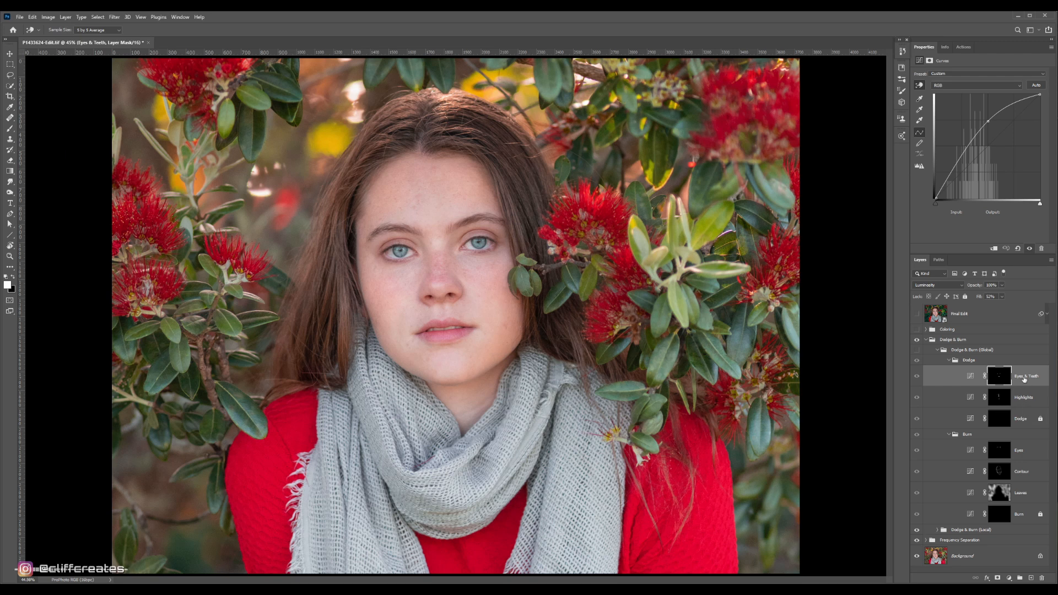
click(1019, 403)
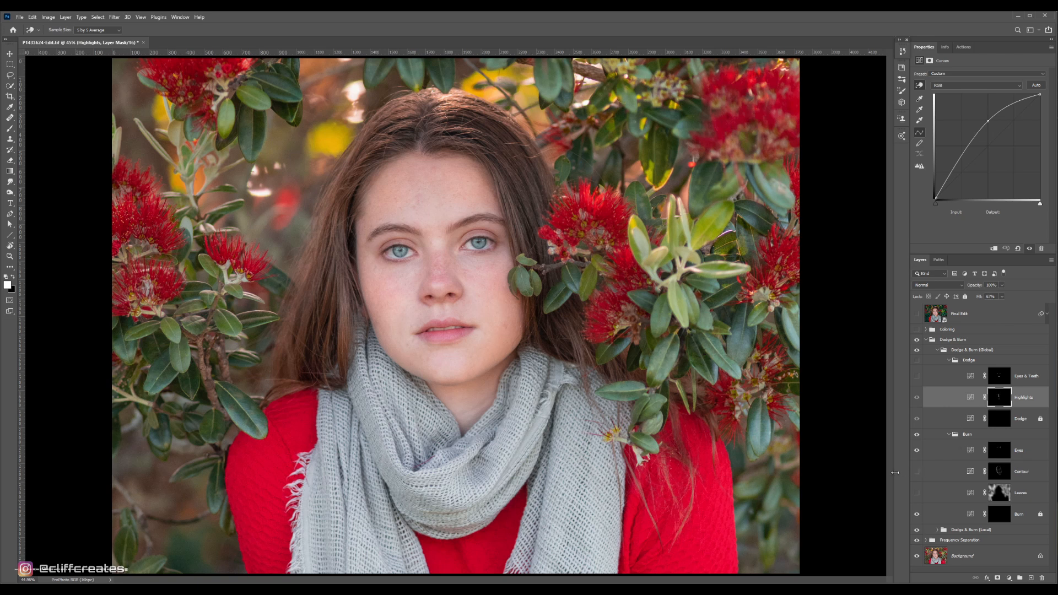
Make the Contour burn layer visible and compare the image with and without the Leaves burn layer, leaving Leaves on
click(917, 472)
drag(691, 334, 671, 337)
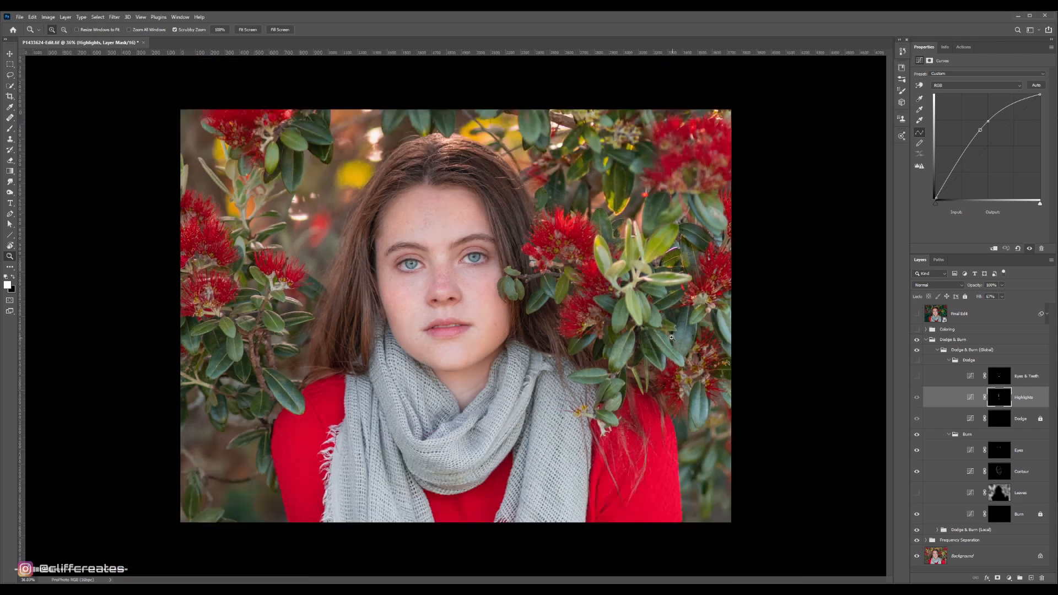
key(i)
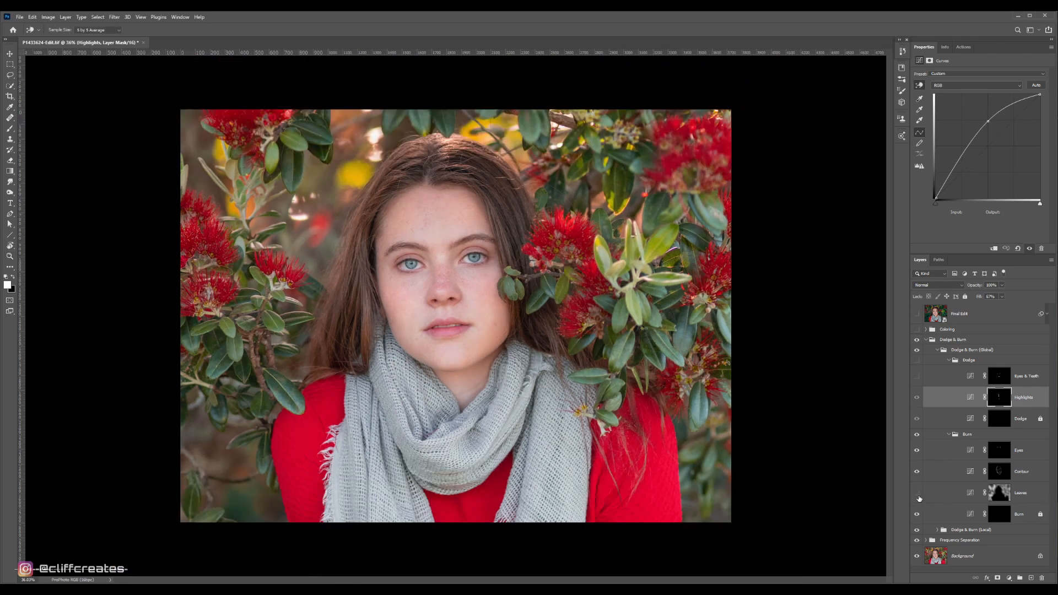
click(917, 498)
click(917, 496)
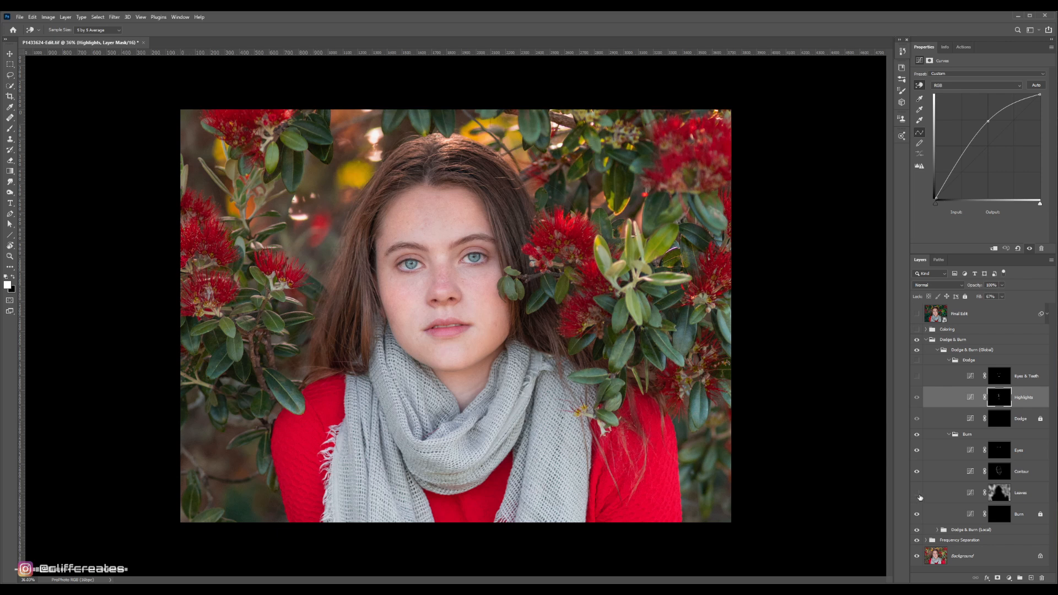
click(917, 494)
Turn on the global Dodge group's layers and compare the face with and without the Highlights layer
click(915, 419)
click(916, 397)
click(917, 377)
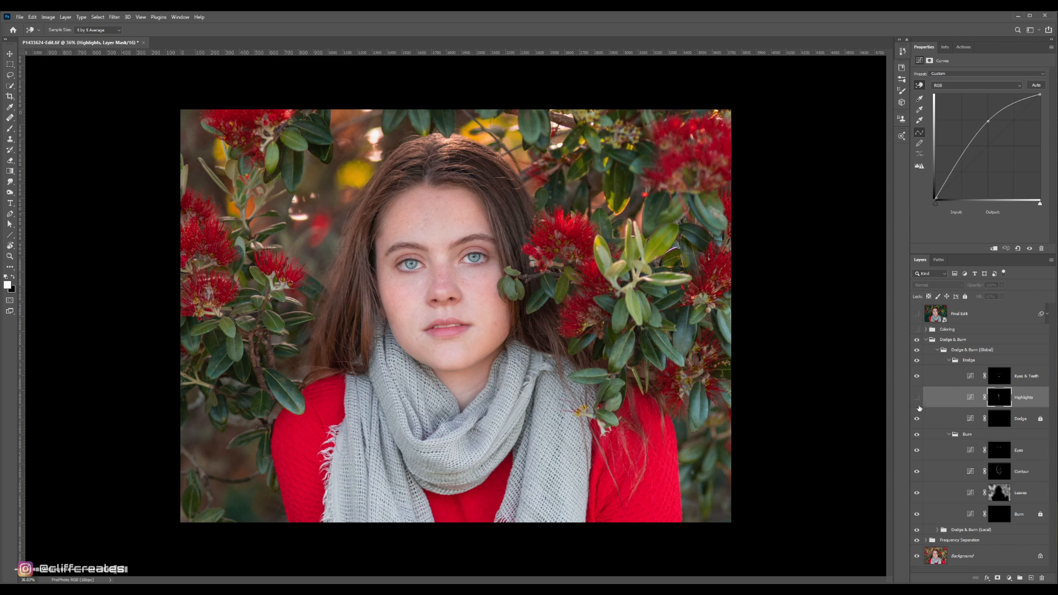
click(917, 403)
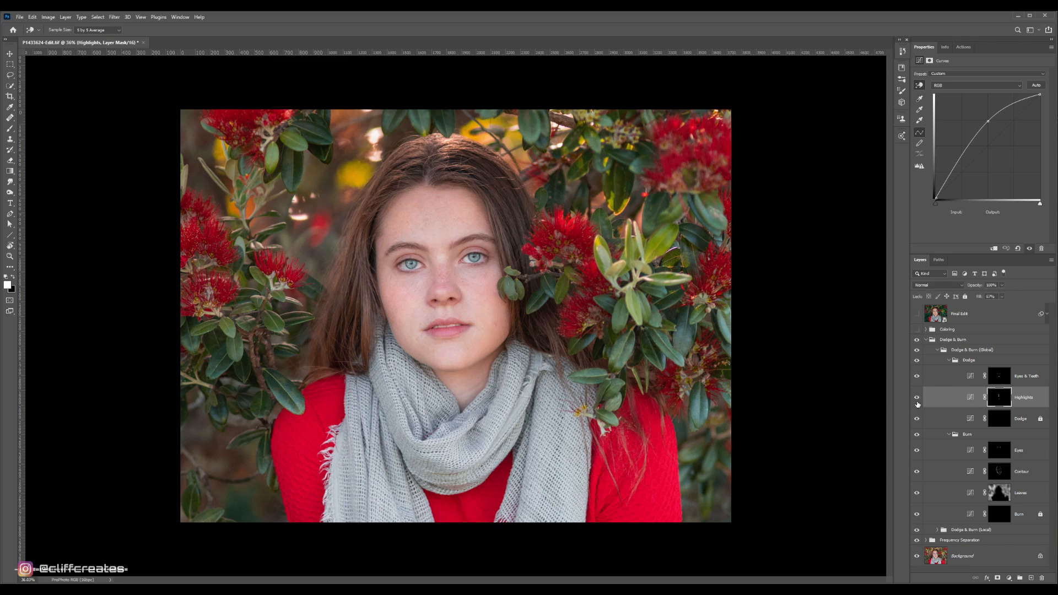
click(918, 403)
Collapse the Dodge & Burn group, make the Coloring group visible and try moving it below the Frequency Separation group
key(z)
click(925, 339)
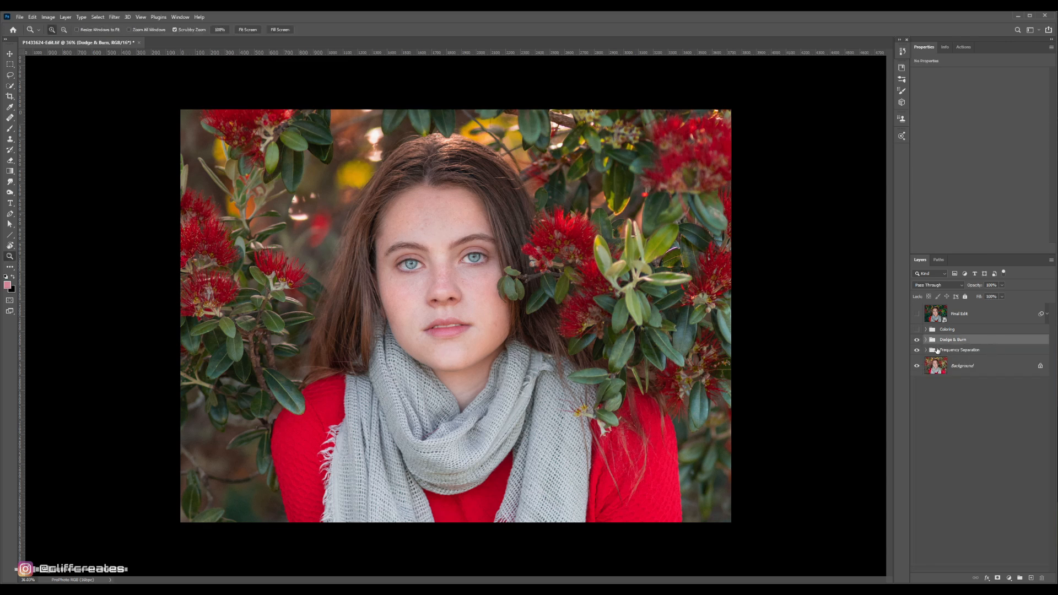
click(964, 48)
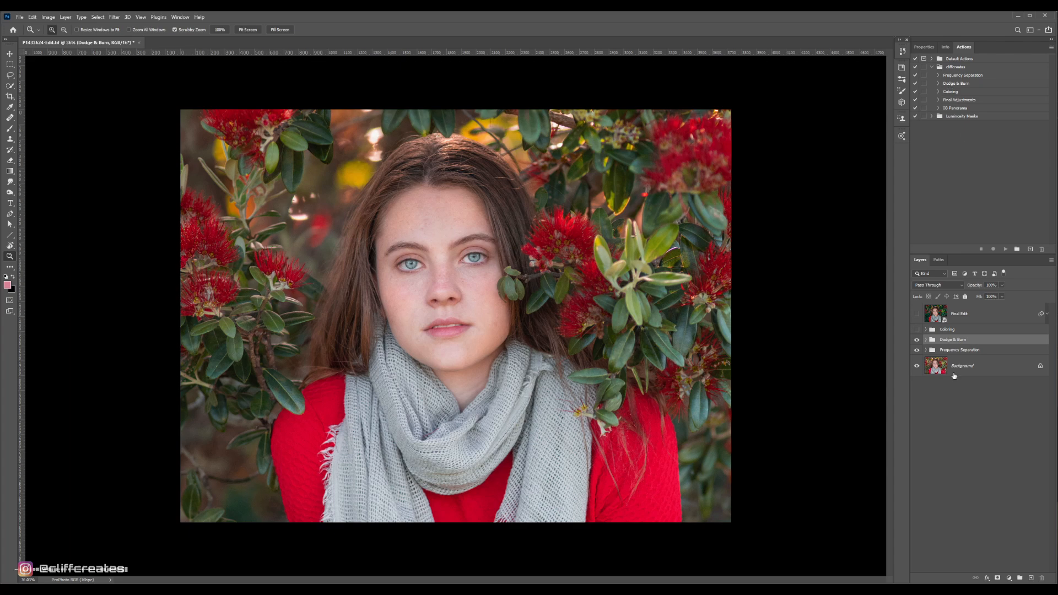
click(916, 330)
drag(932, 330, 933, 365)
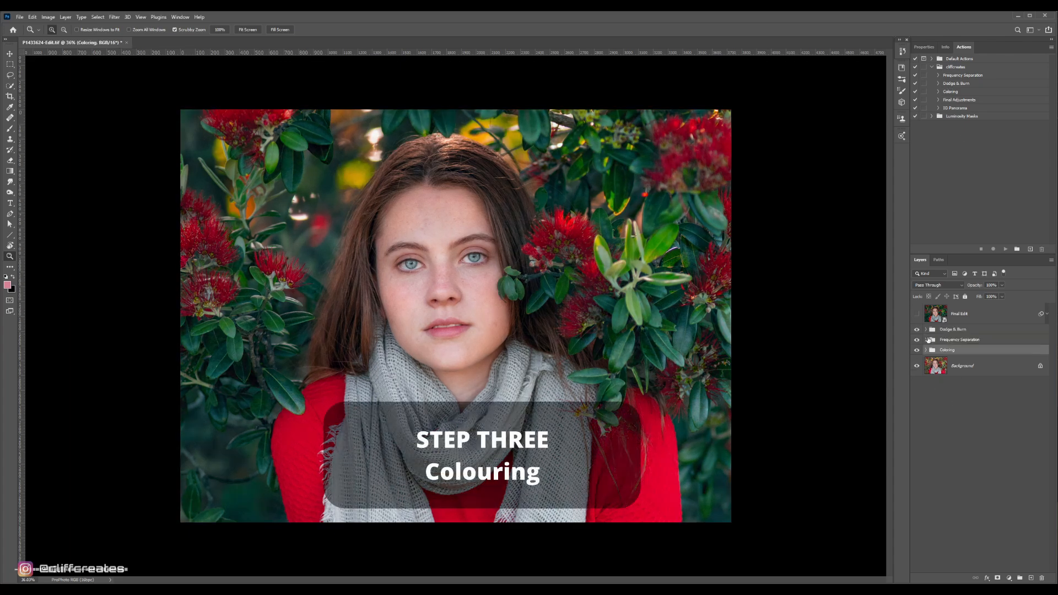
Expand the Coloring group to list the adjustments inside its Background and Subject subgroups
alt+click(926, 330)
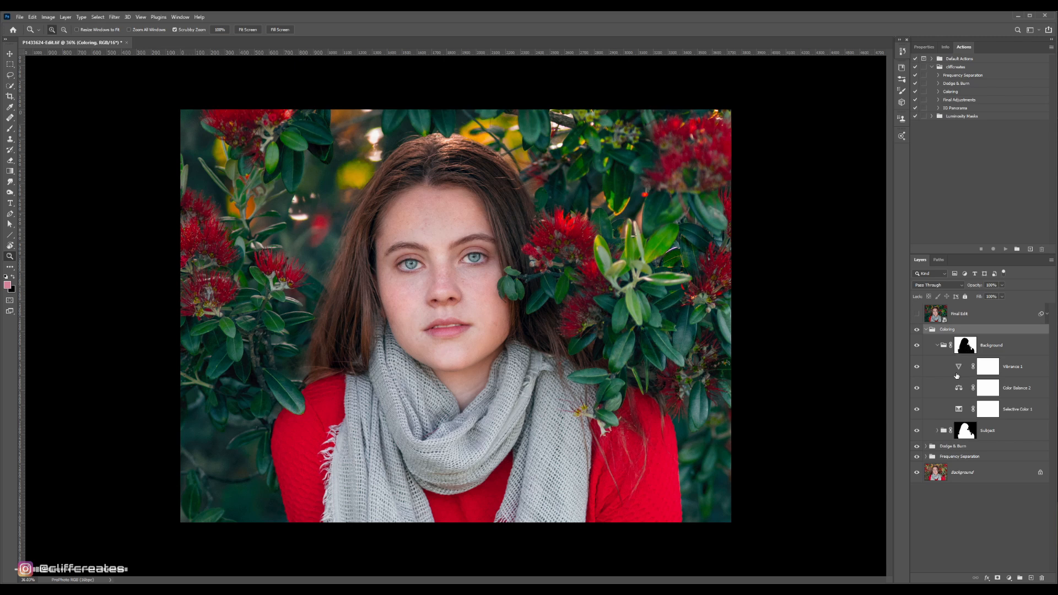
click(962, 473)
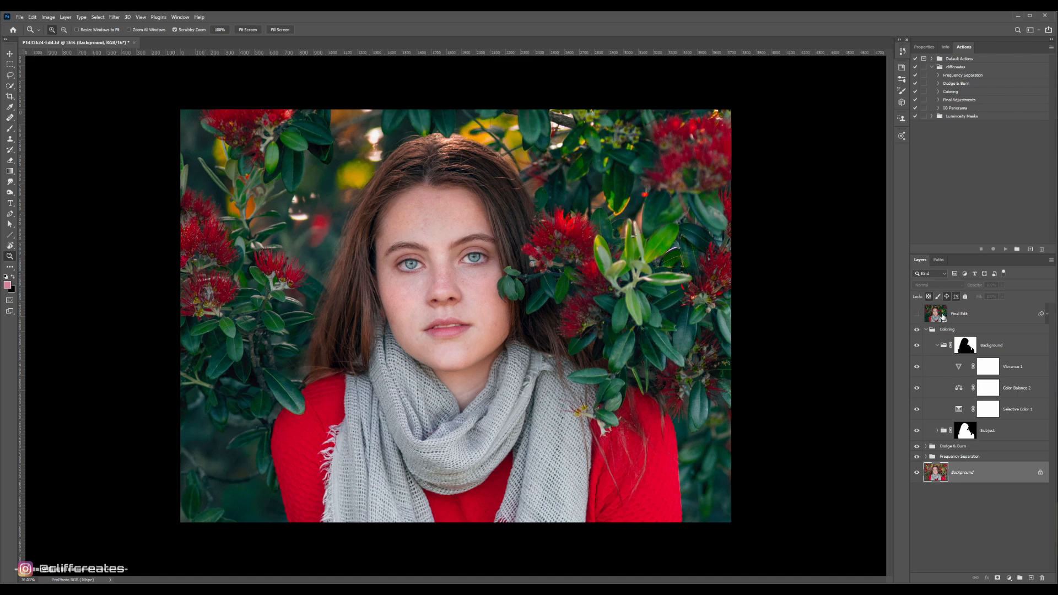
click(938, 430)
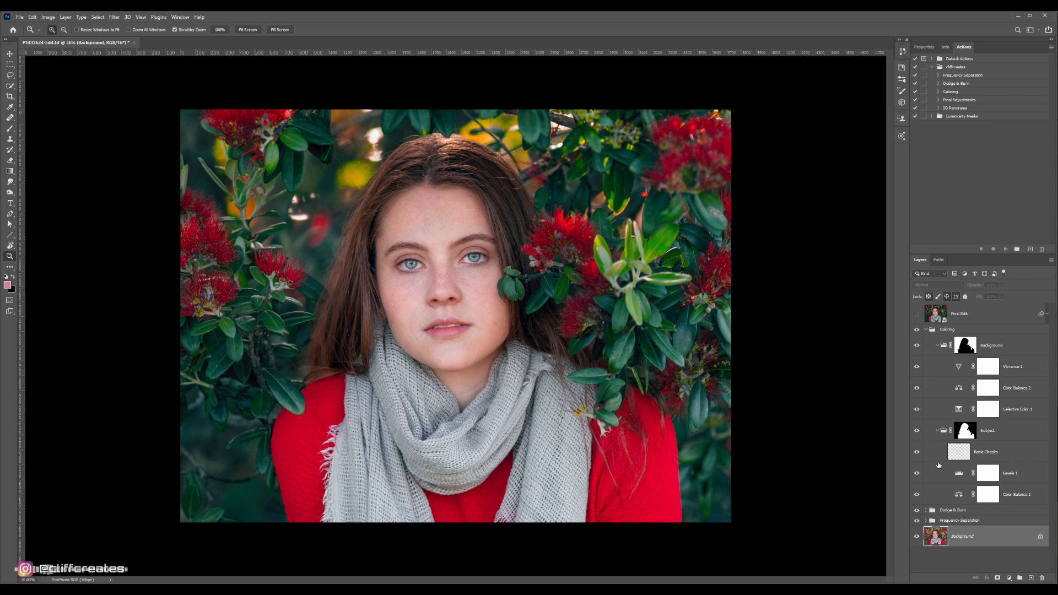
Select the Rosie Cheeks layer with the Brush tool active and compare the face with and without that layer
click(998, 452)
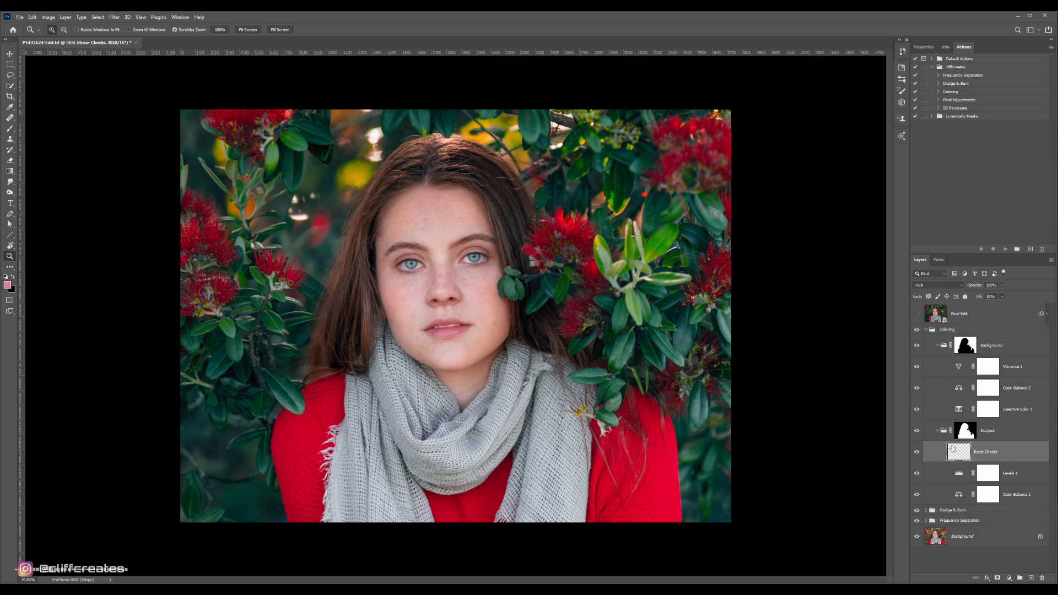
key(b)
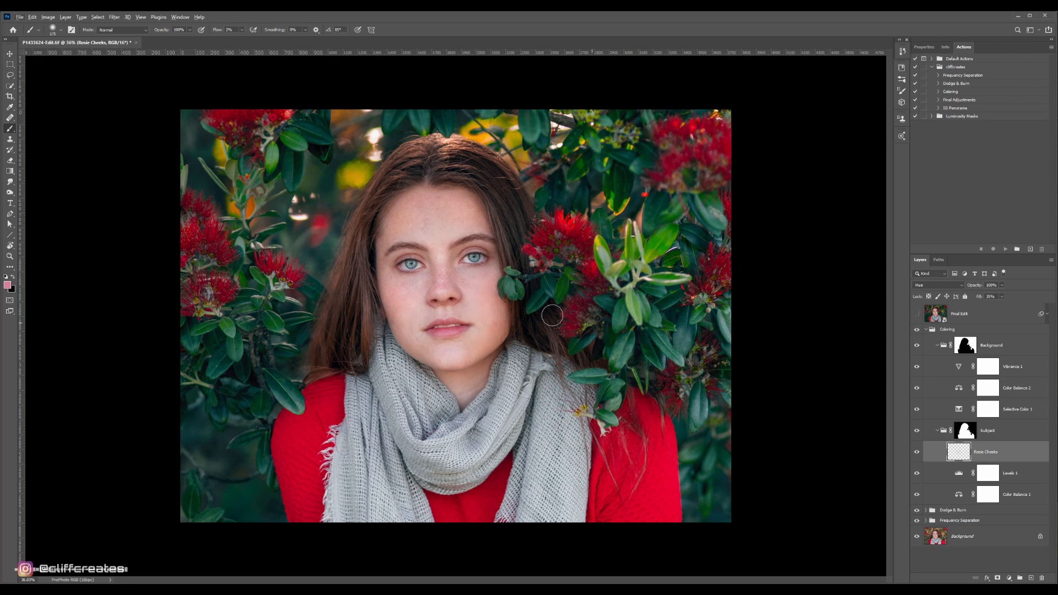
click(918, 452)
click(918, 452)
click(917, 453)
click(918, 452)
Examine the Color Balance 1 settings in the Subject group for the midtones and the shadows
click(961, 499)
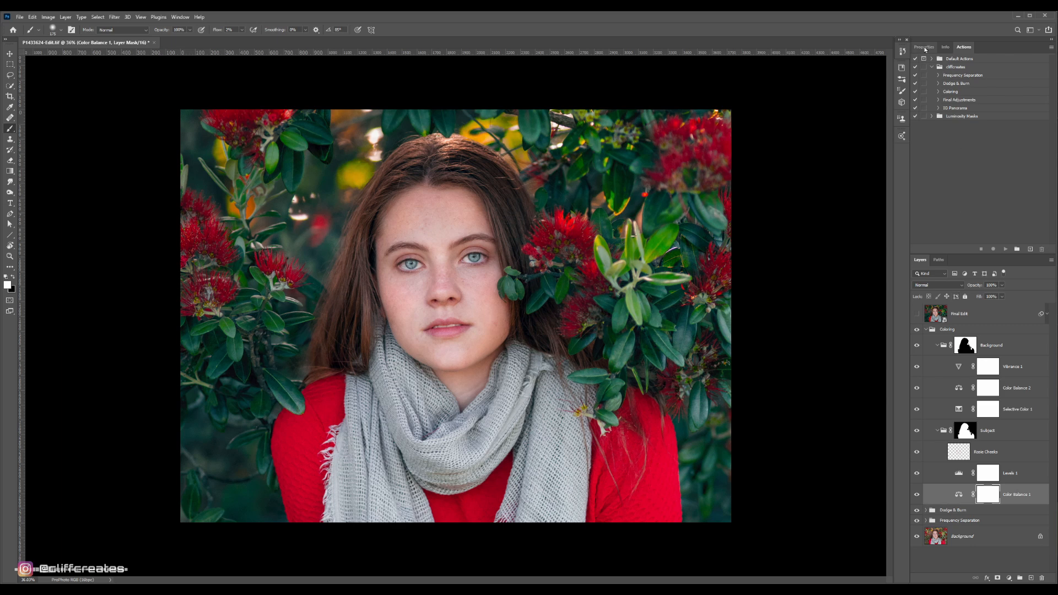
click(918, 48)
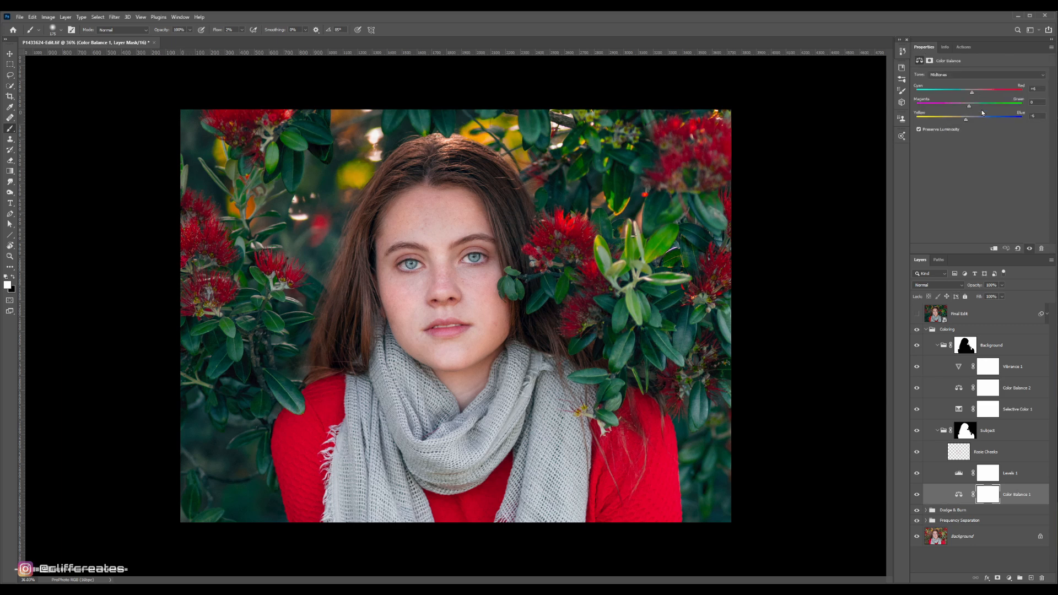
click(940, 76)
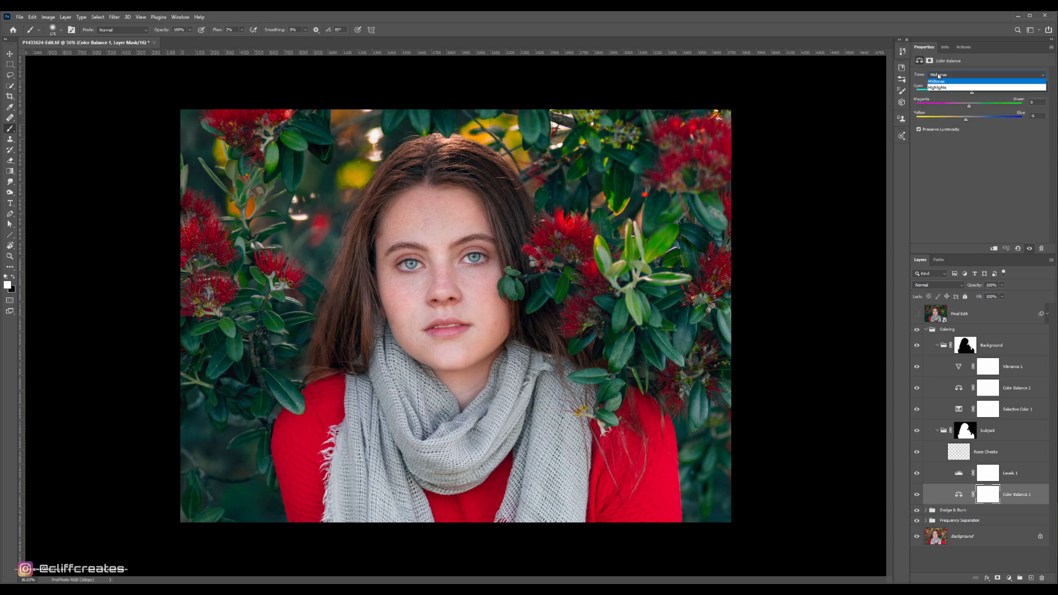
click(941, 84)
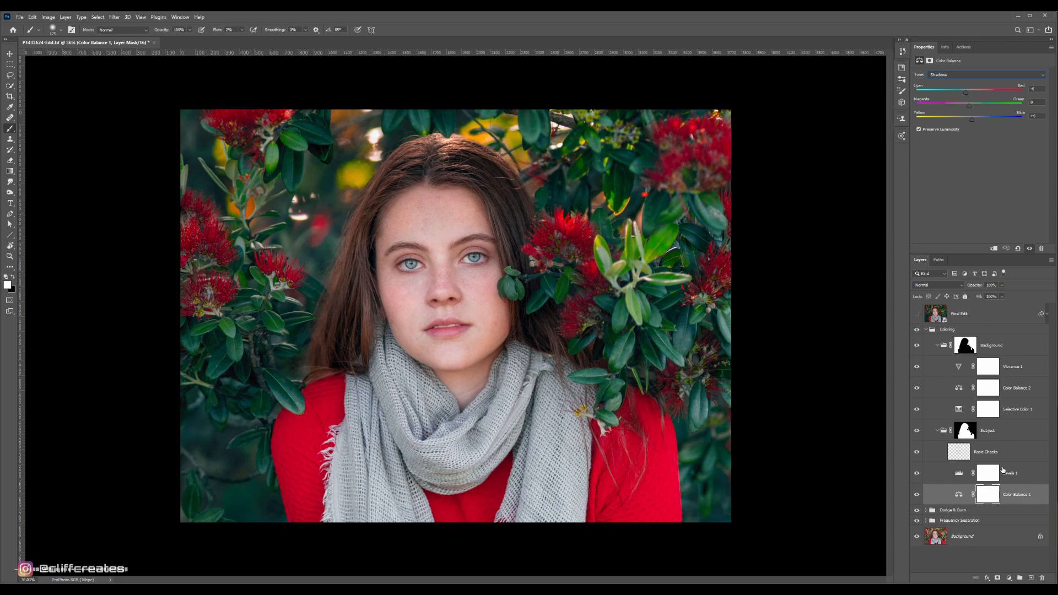
Re-enable the Background group's Vibrance, Color Balance and Selective Color adjustments and open the Adobe Color Themes wheel
click(933, 482)
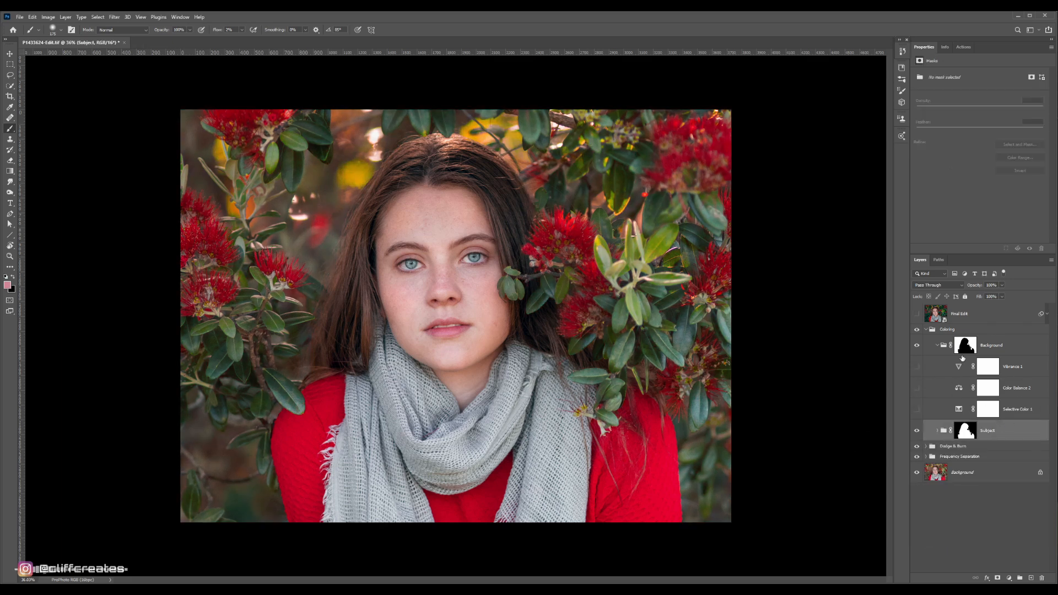
drag(916, 408, 917, 367)
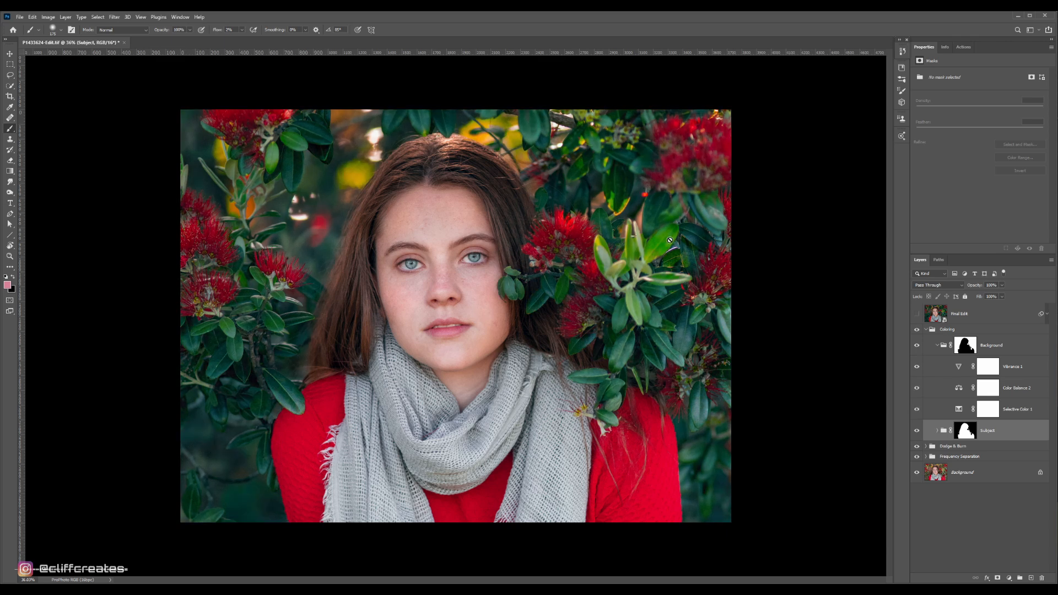
click(902, 136)
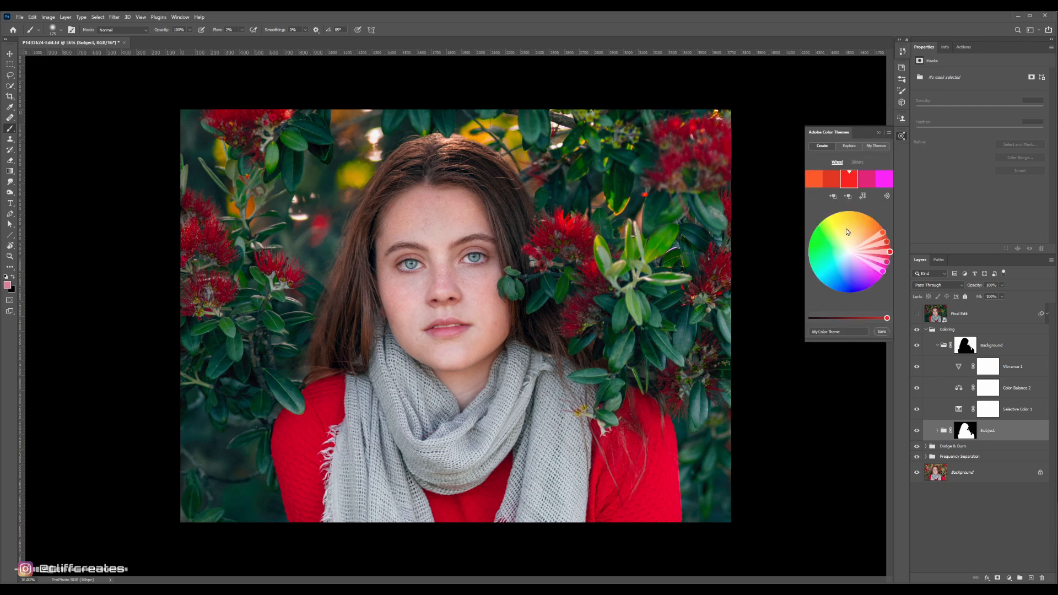
Apply the Complementary rule to the colour theme and base it on the red sampled from the sweater's shoulder
click(886, 195)
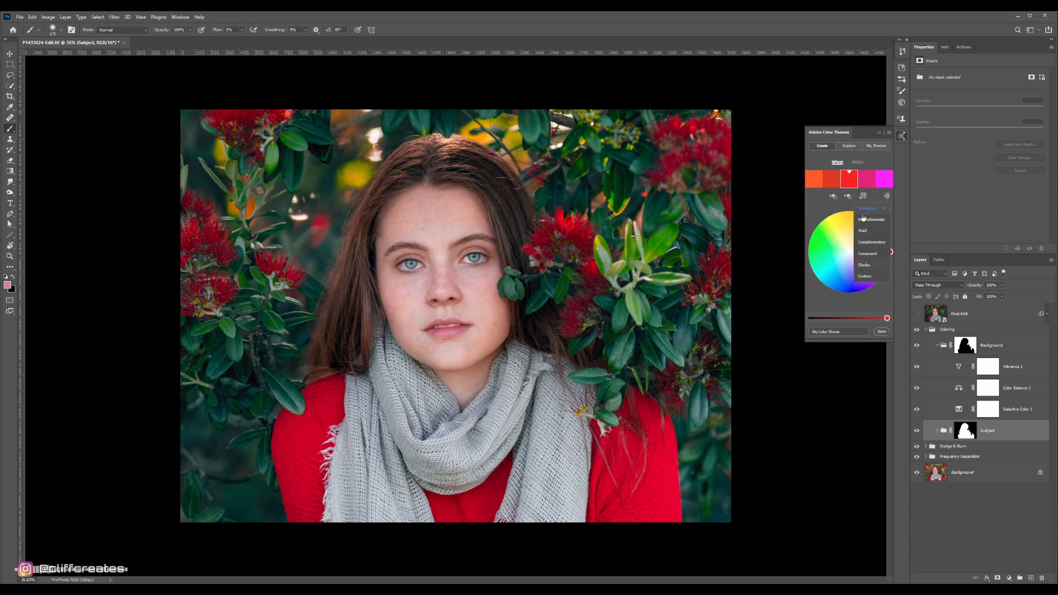
click(867, 242)
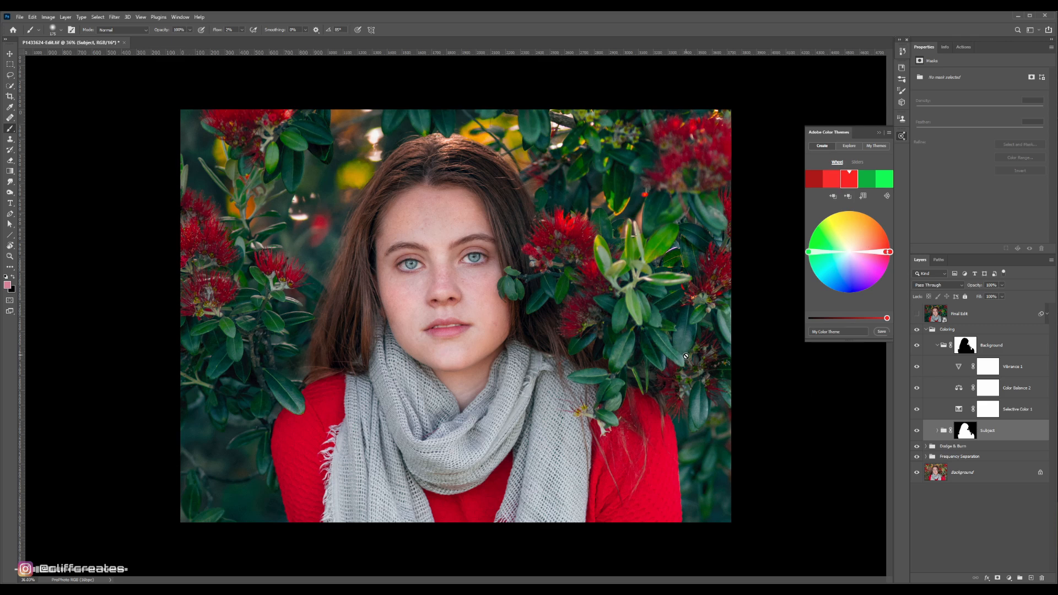
click(959, 476)
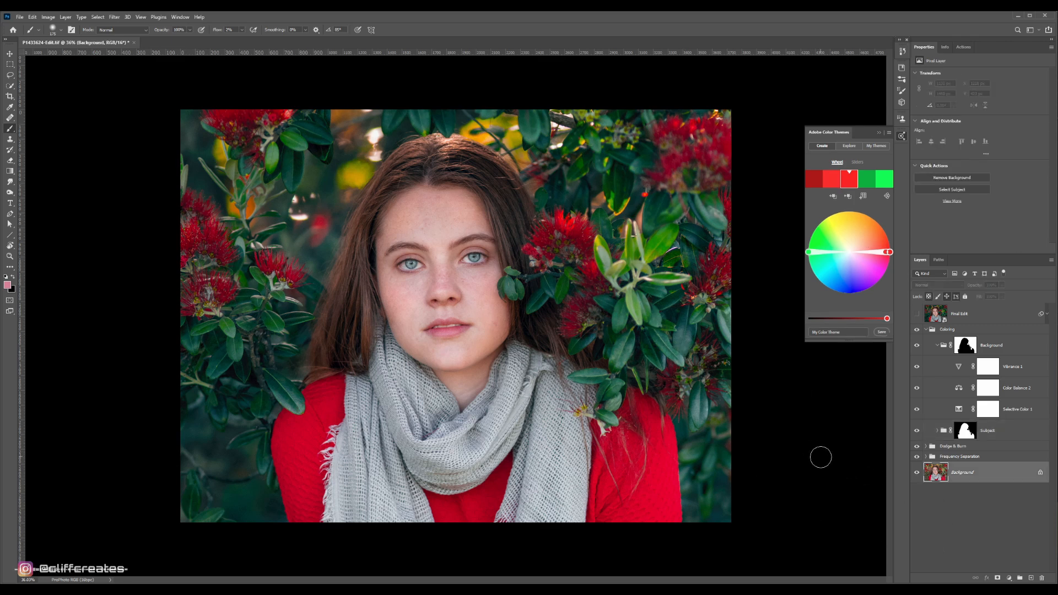
key(i)
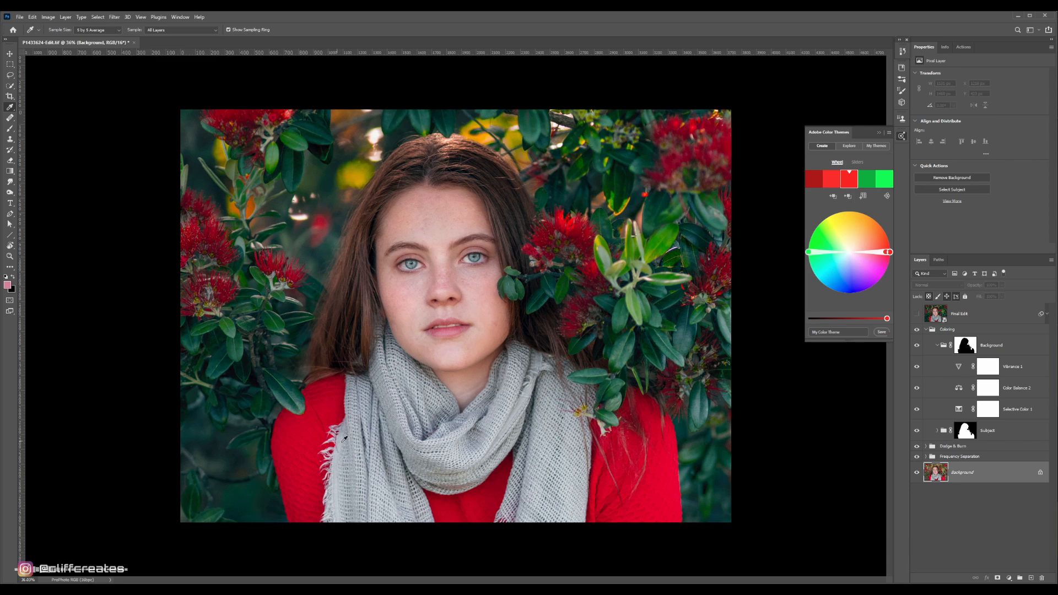
click(331, 398)
click(848, 196)
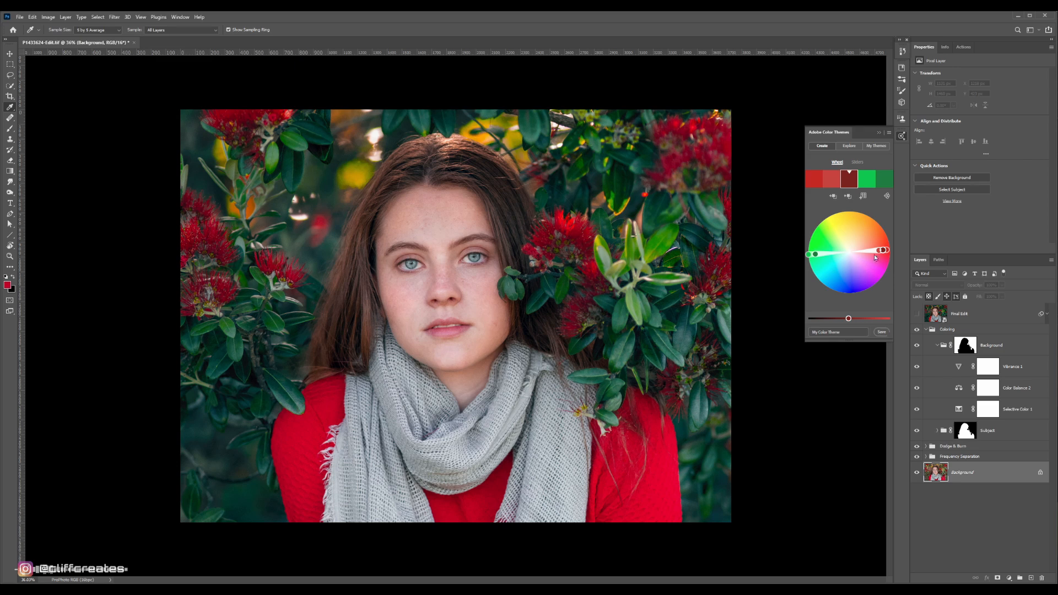
Compare the image with and without the Background coloring group and make the theme's bright green swatch the foreground colour
click(917, 349)
click(918, 349)
click(918, 350)
click(917, 350)
click(866, 180)
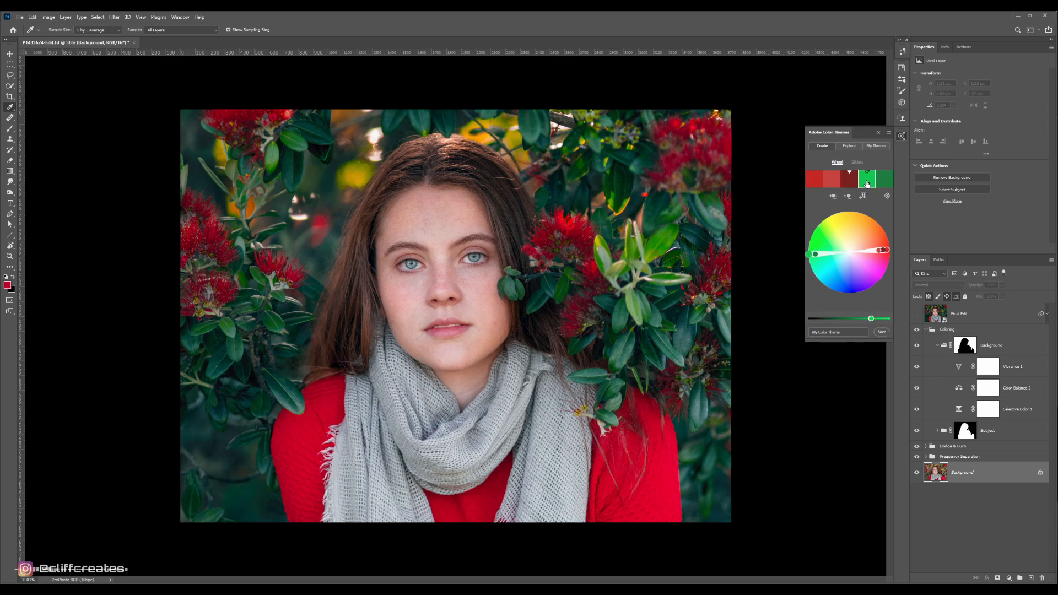
click(834, 198)
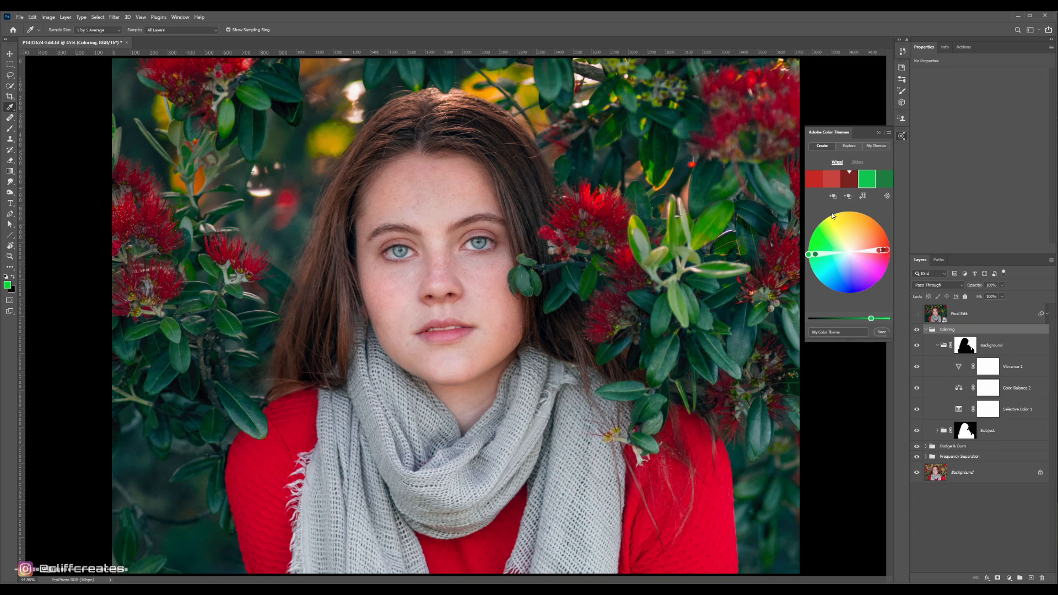
Look at the Color Balance 2 and Selective Color 1 adjustments in the Background group
click(1014, 390)
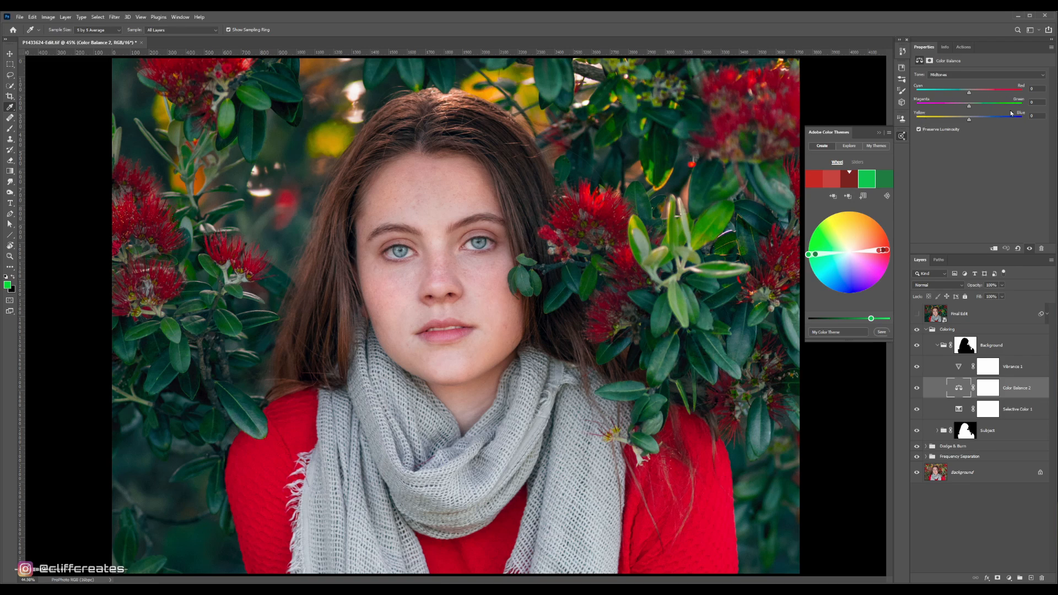
click(959, 413)
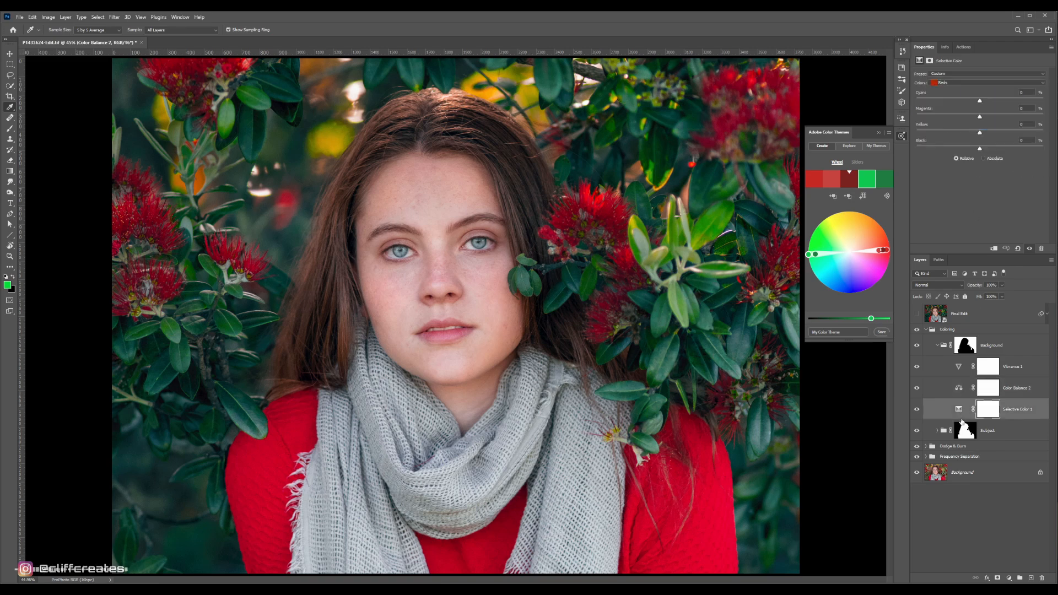
click(933, 438)
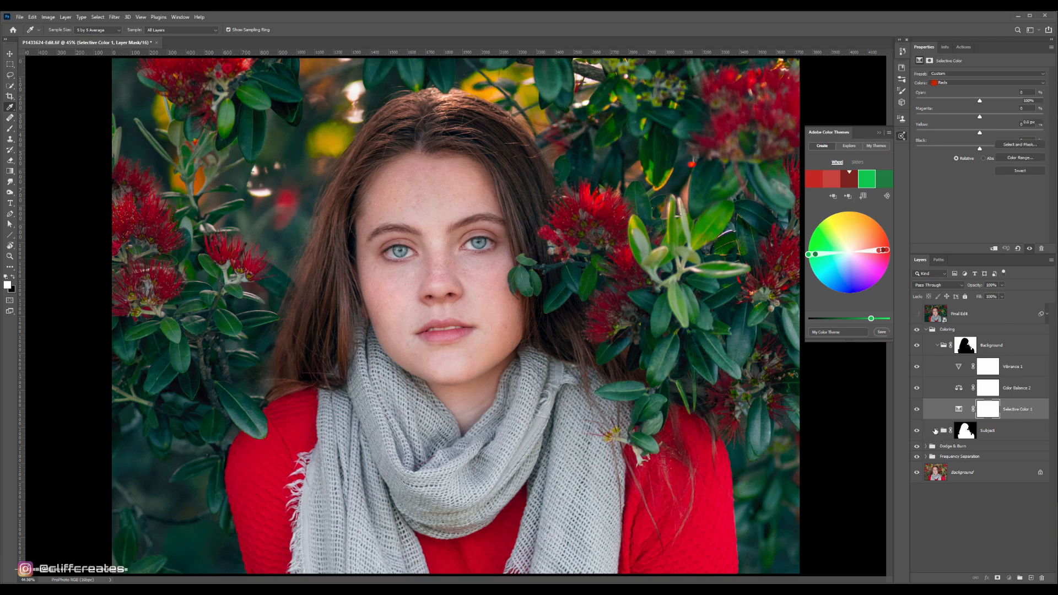
Expand the Dodge & Burn group, view the Red channel of the Eyes & Teeth curve, and collapse the group again
click(926, 446)
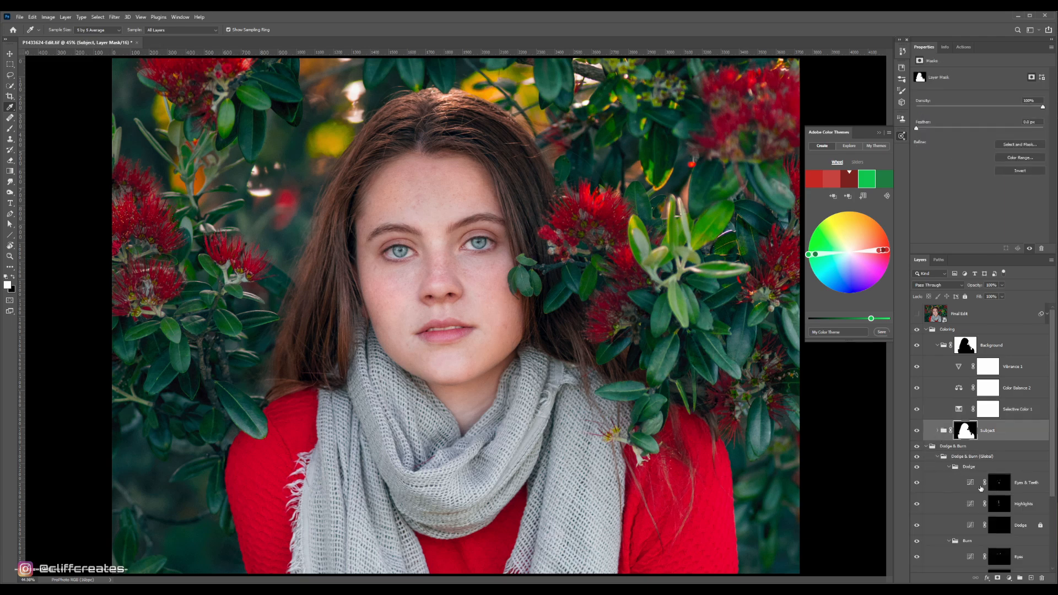
click(970, 484)
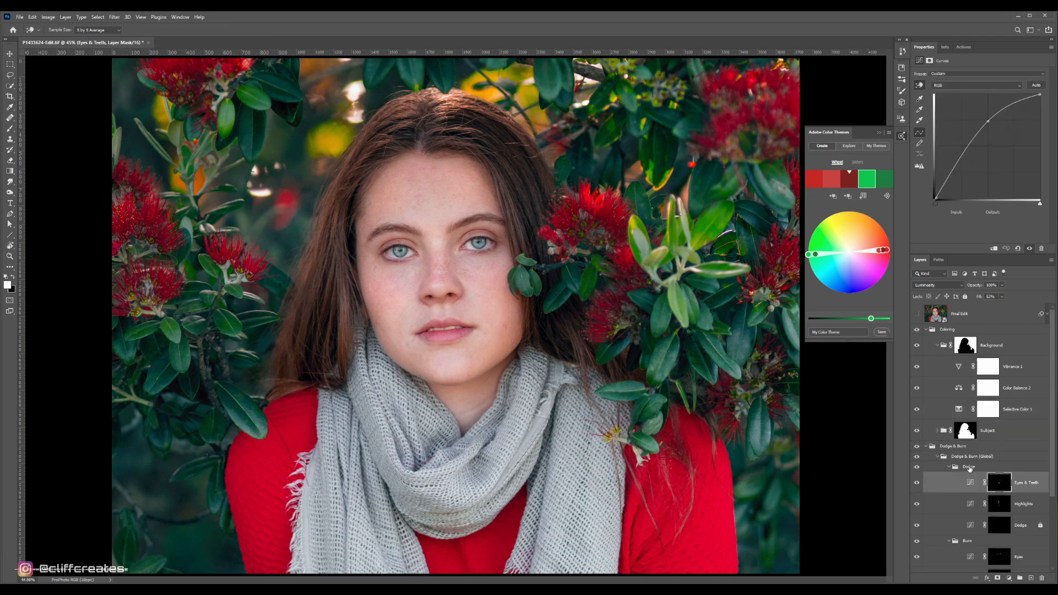
click(945, 84)
click(944, 99)
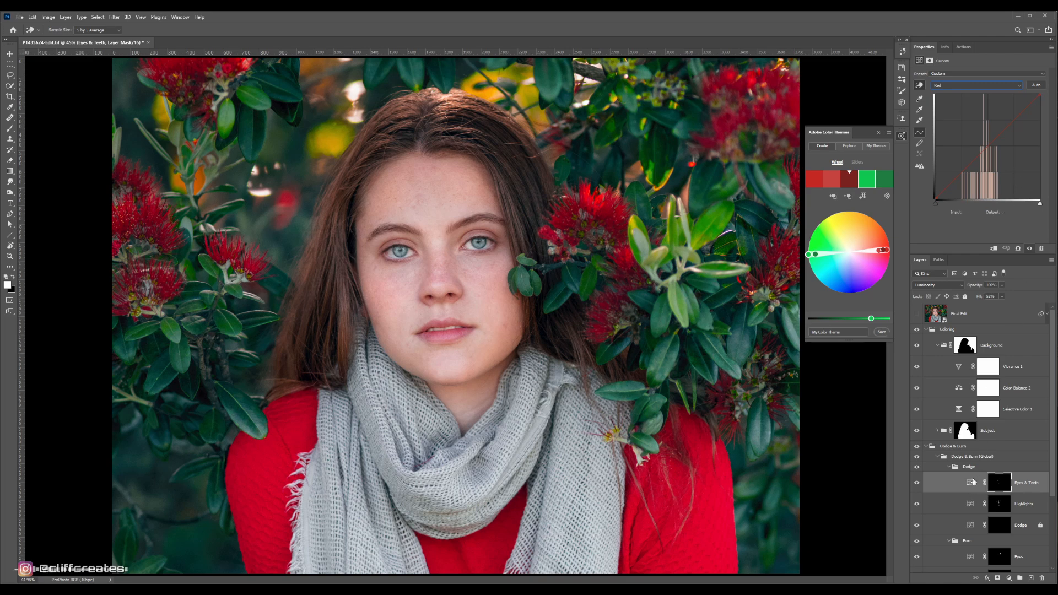
click(925, 447)
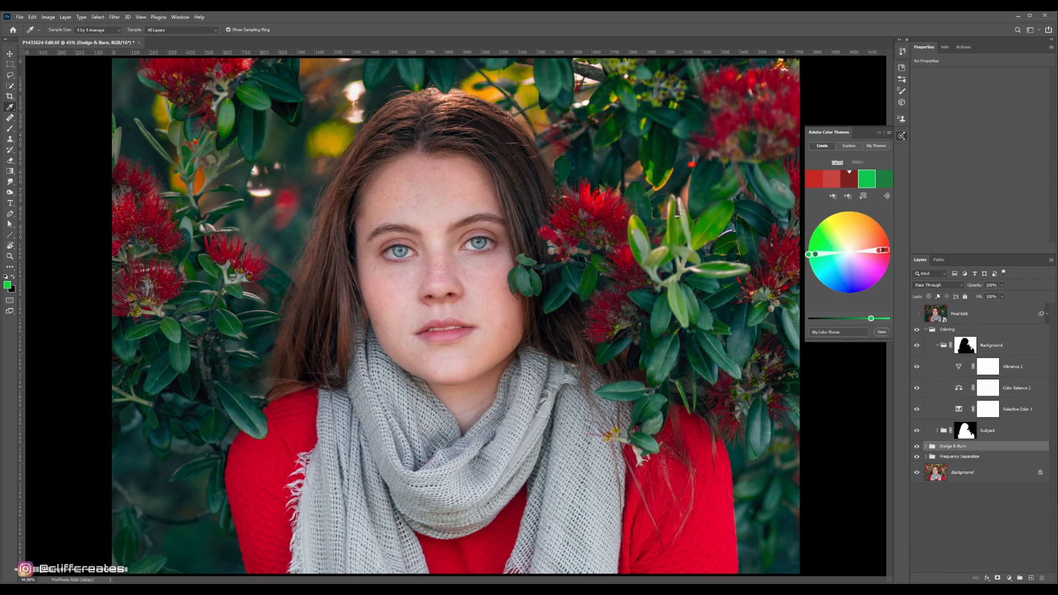
Try shifting the Color Balance 2 midtones towards cyan, and return the Cyan–Red value to 0
click(958, 388)
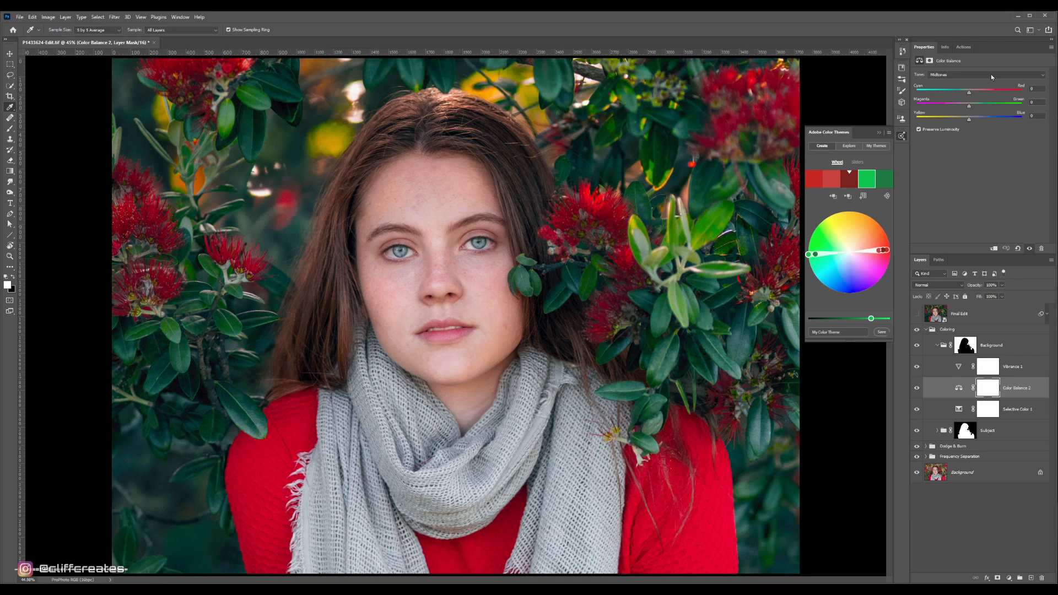
mouse_move(958, 89)
mouse_down()
mouse_move(968, 90)
mouse_move(954, 95)
mouse_up()
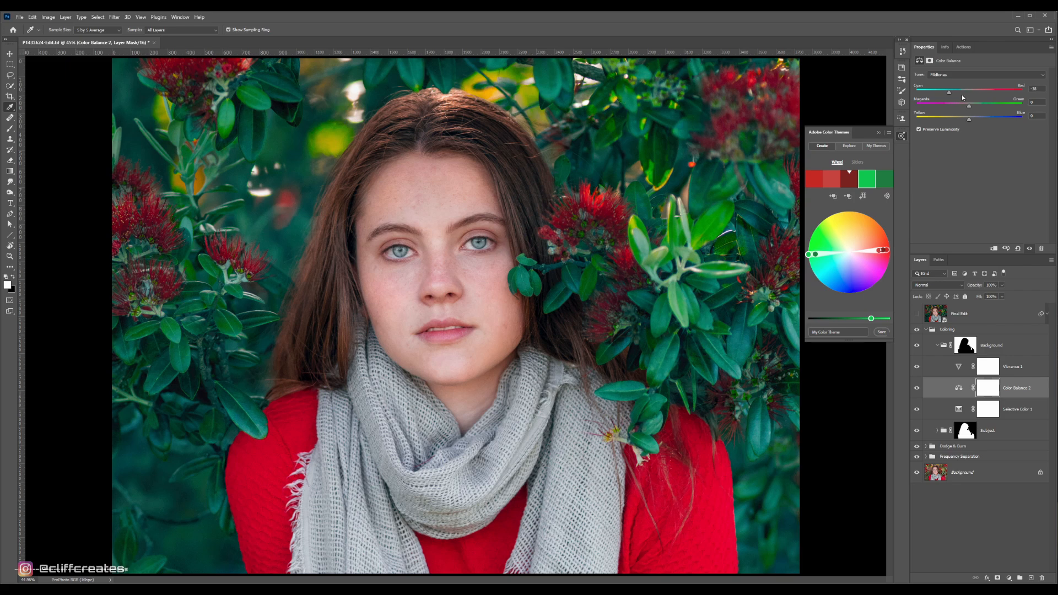
click(1030, 88)
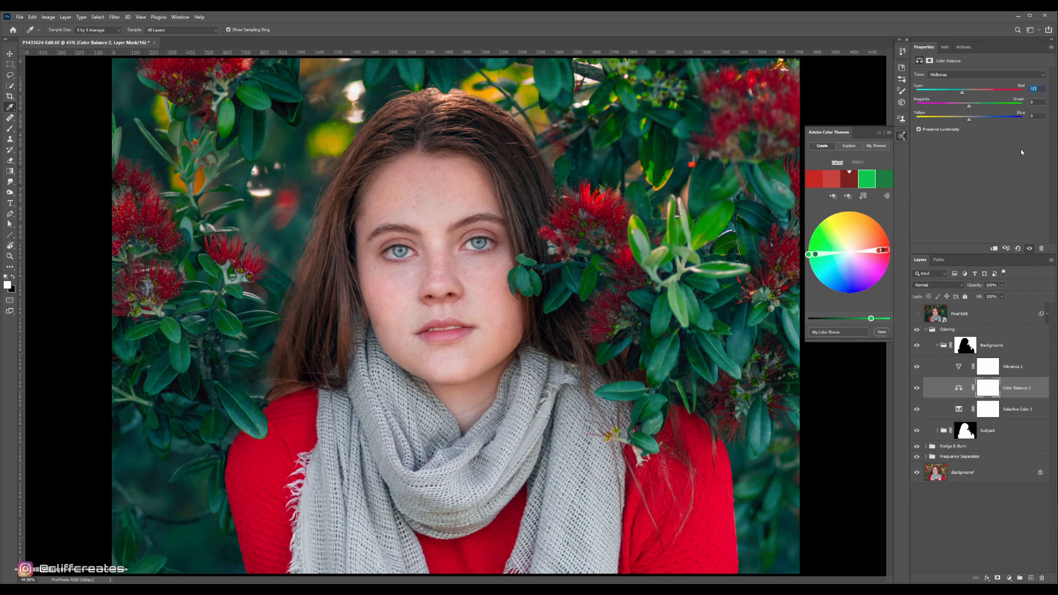
text(0)
Hide the Background group's three adjustments and re-enable Selective Color 1, Color Balance 2 and Vibrance 1 one at a time to compare
drag(917, 367, 917, 409)
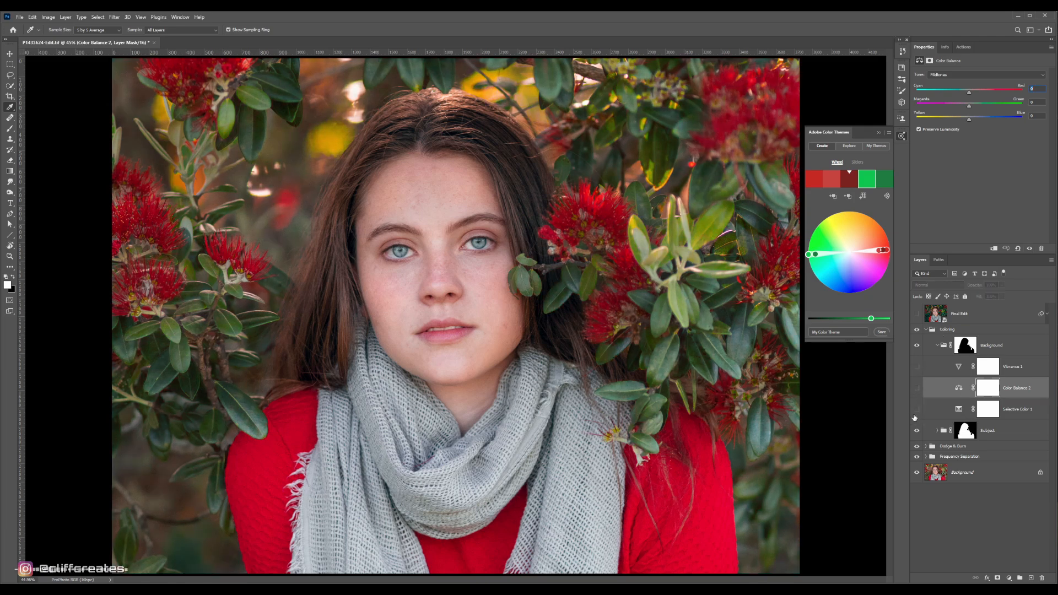
click(917, 410)
click(916, 388)
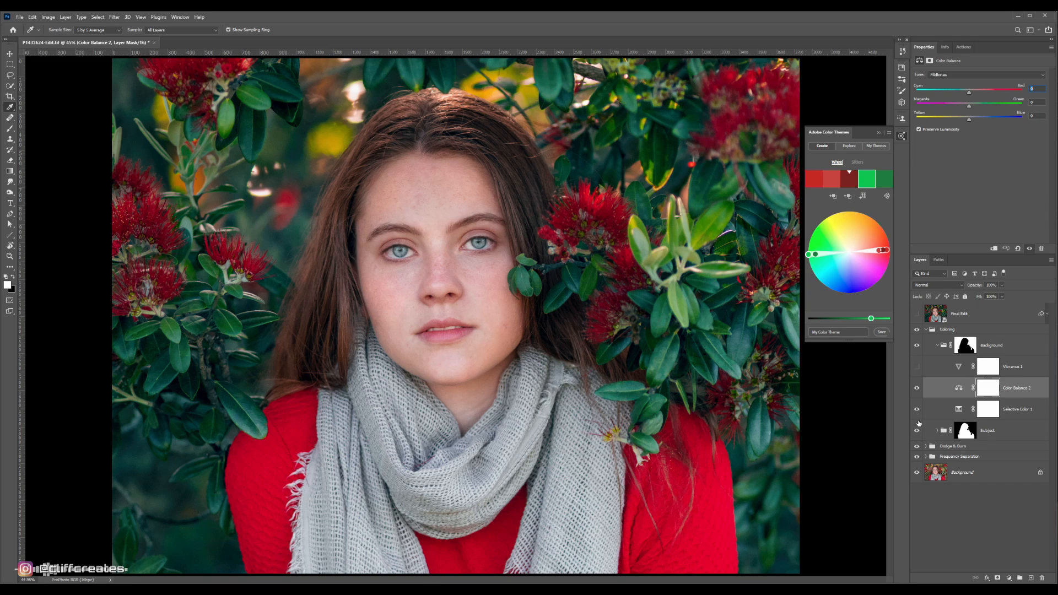
click(917, 367)
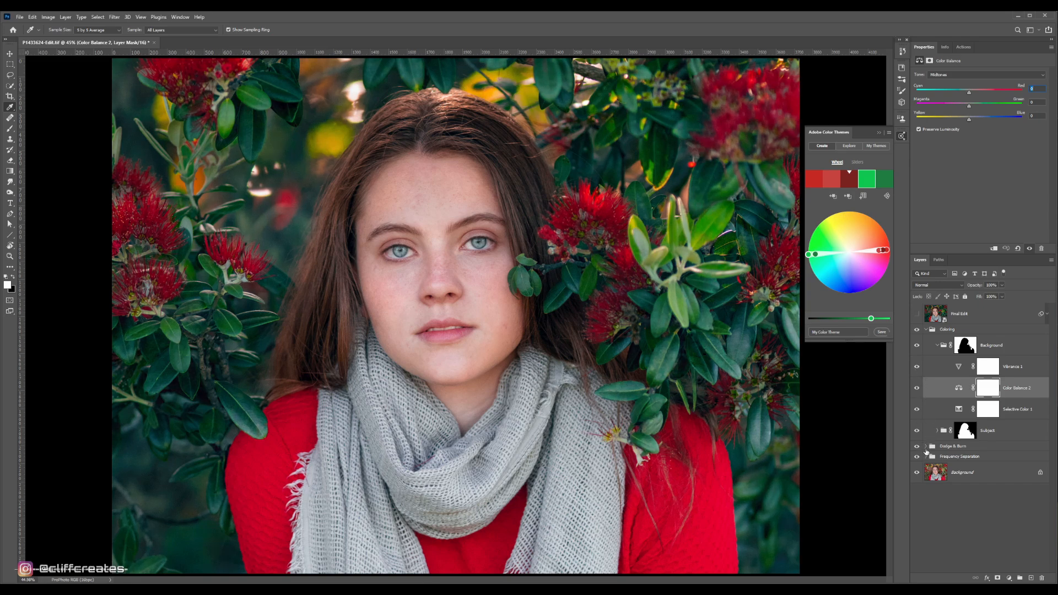
Examine the Selective Color 1 settings for the Greens, Cyans, Blues and Magentas ranges
click(959, 408)
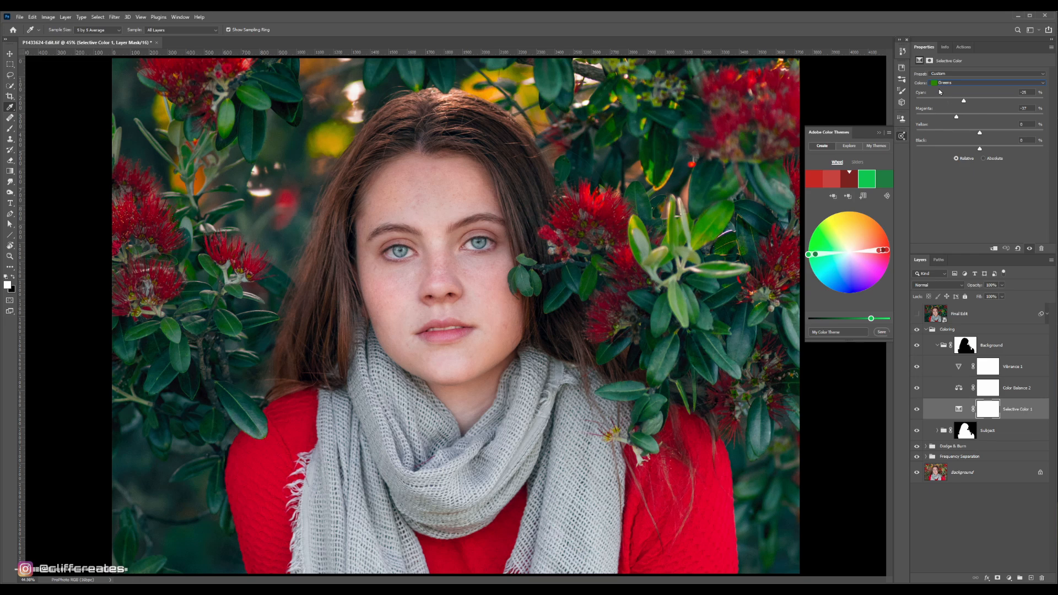
click(941, 84)
click(942, 101)
click(953, 83)
click(948, 106)
click(951, 83)
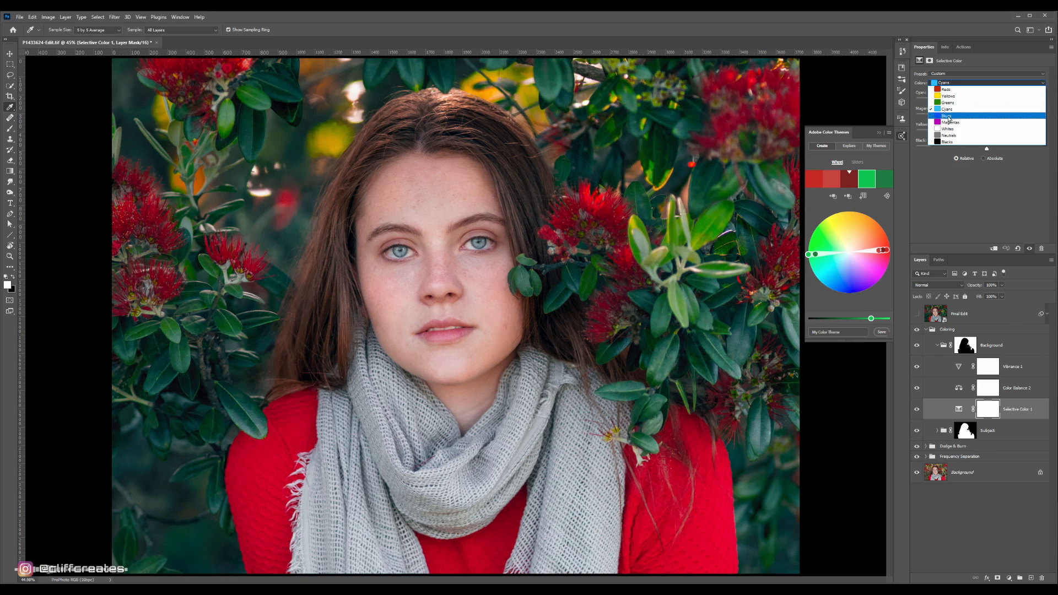
click(952, 116)
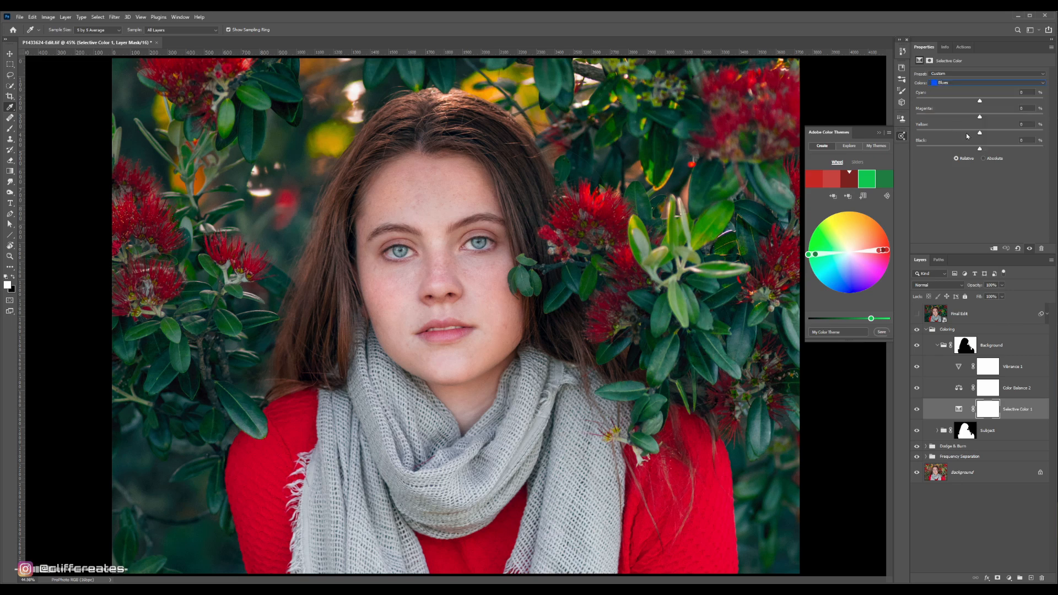
click(942, 84)
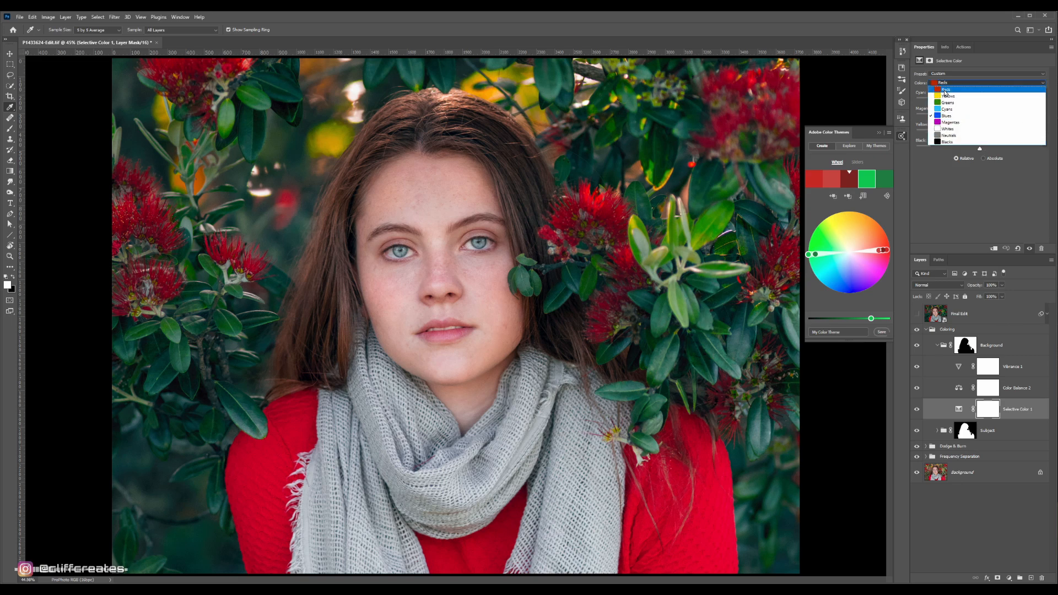
click(945, 123)
click(950, 84)
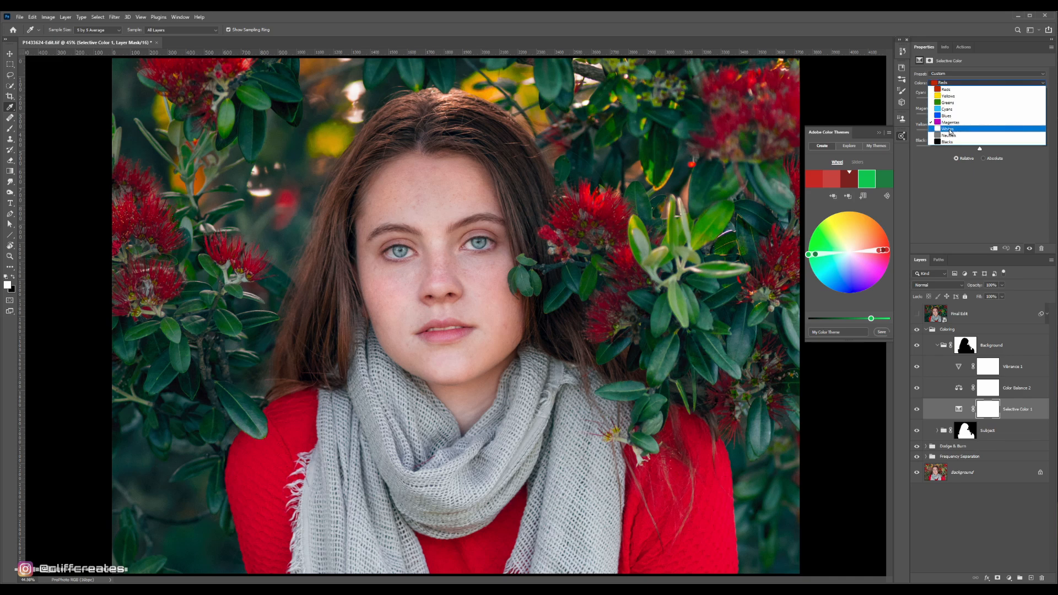
click(932, 192)
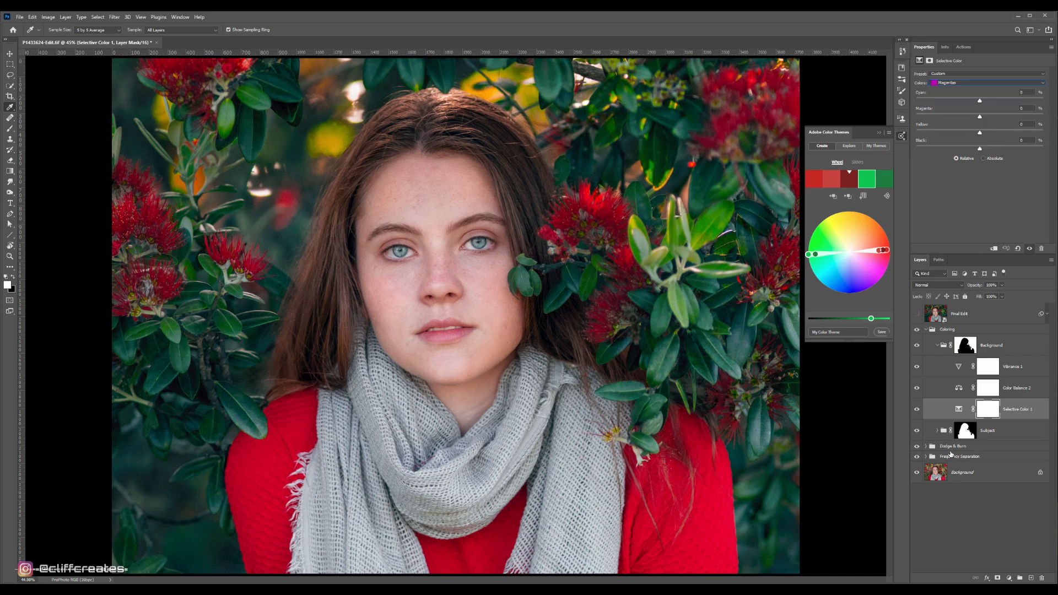
Collapse the Coloring group and display the saved actions, including Final Adjustments
click(926, 330)
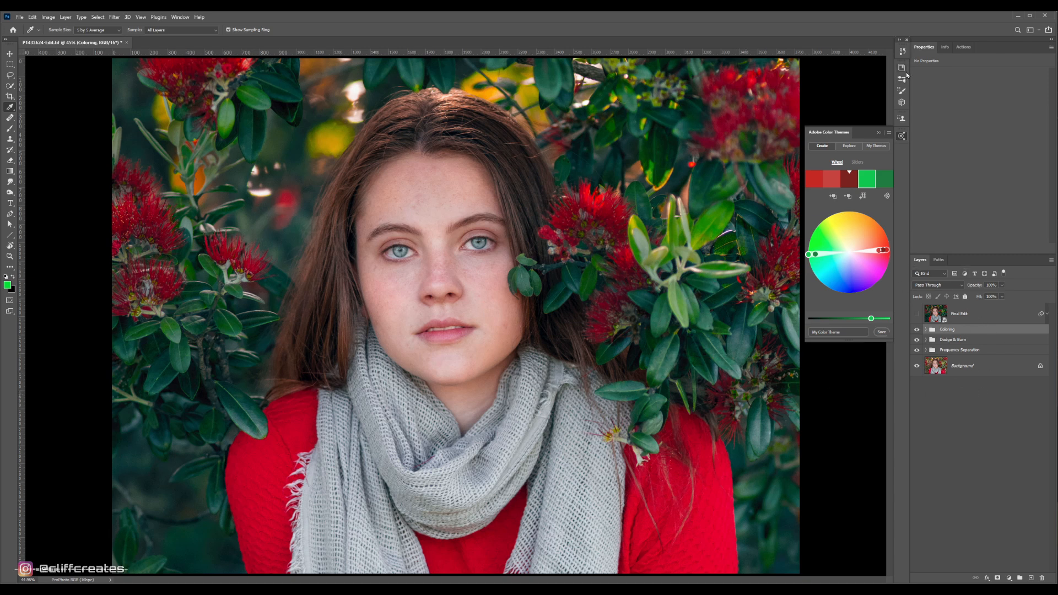
click(963, 47)
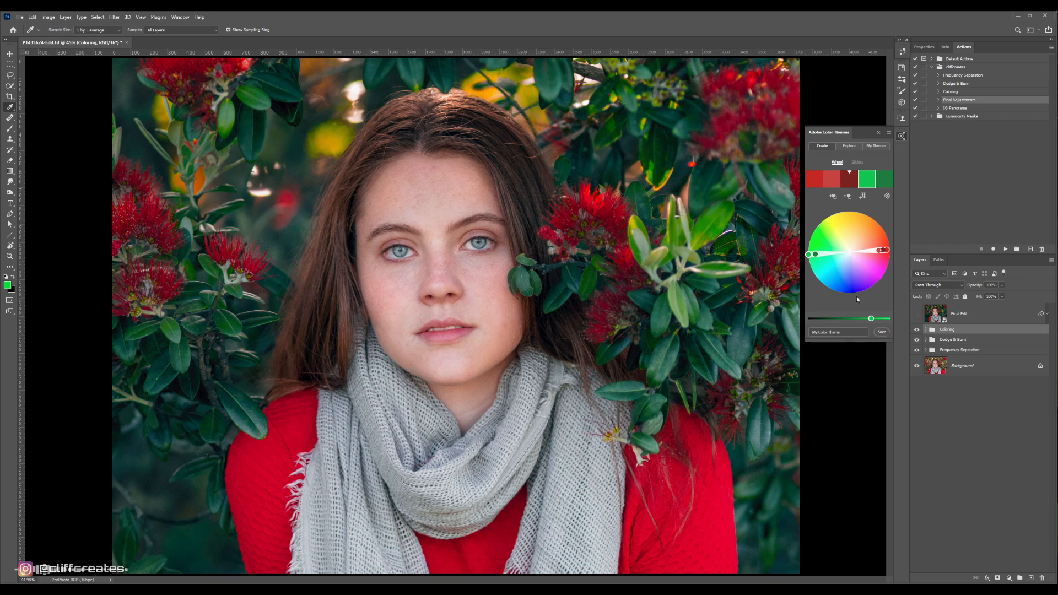
Expand the Final Edit layer's smart filters and check the Smart Sharpen settings without changing them
click(1047, 315)
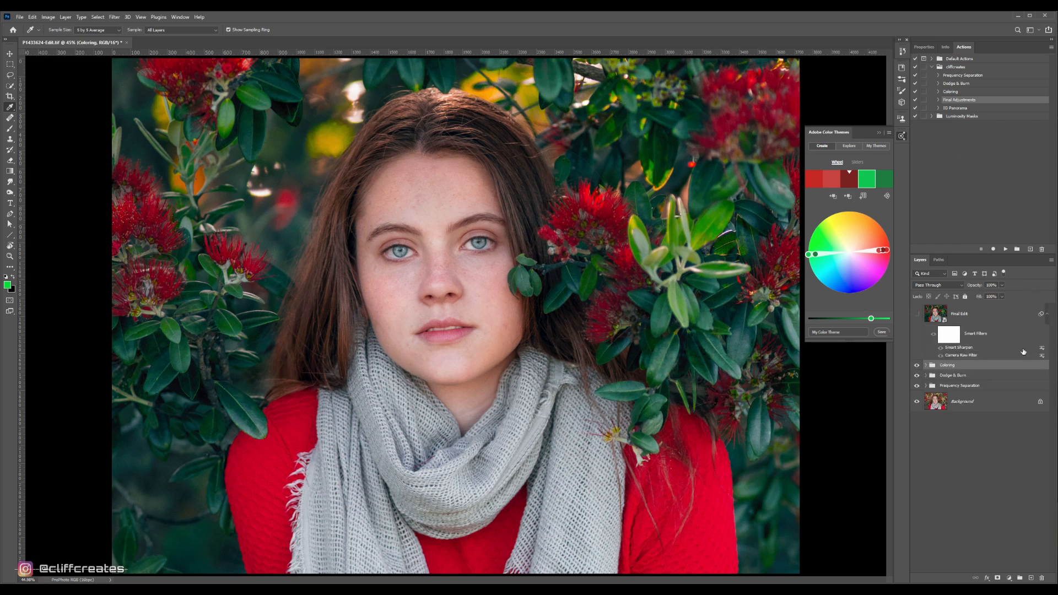
double_click(957, 348)
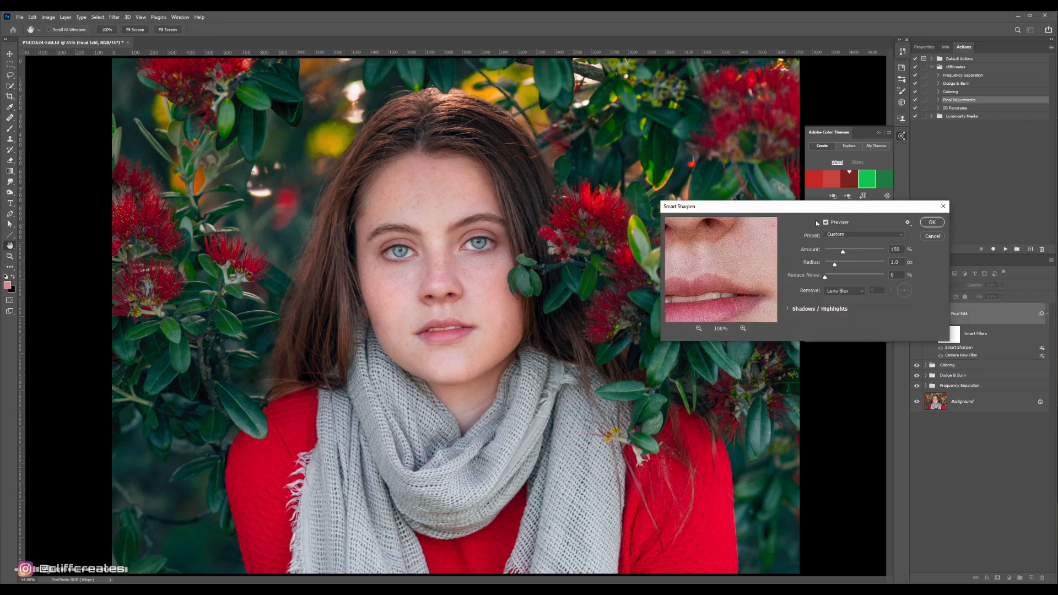
click(932, 236)
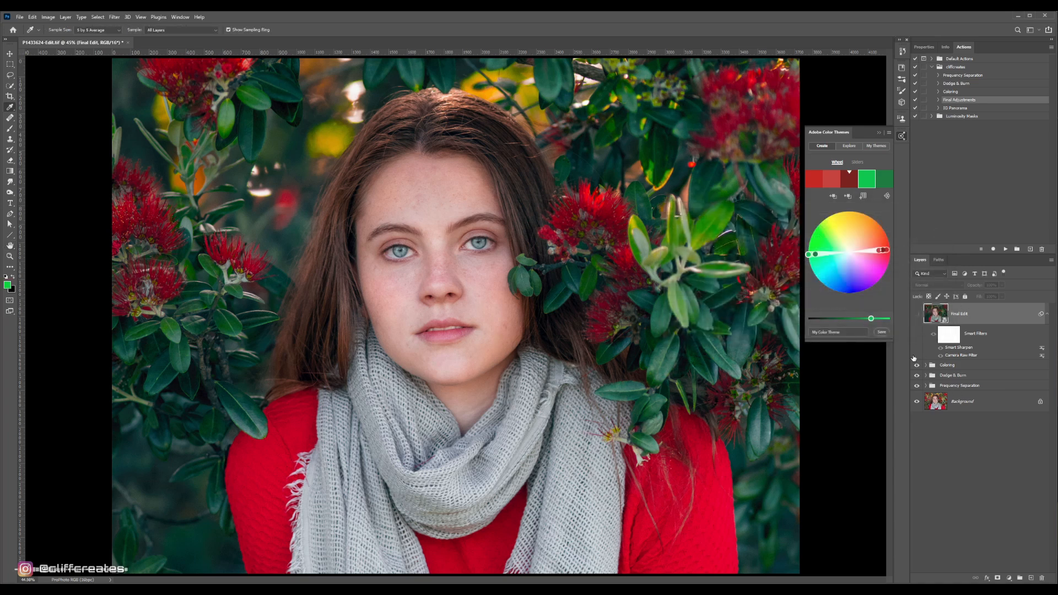
Open the Final Edit layer's Camera Raw Filter and examine its Basic, Color Grading and Effects settings
double_click(962, 357)
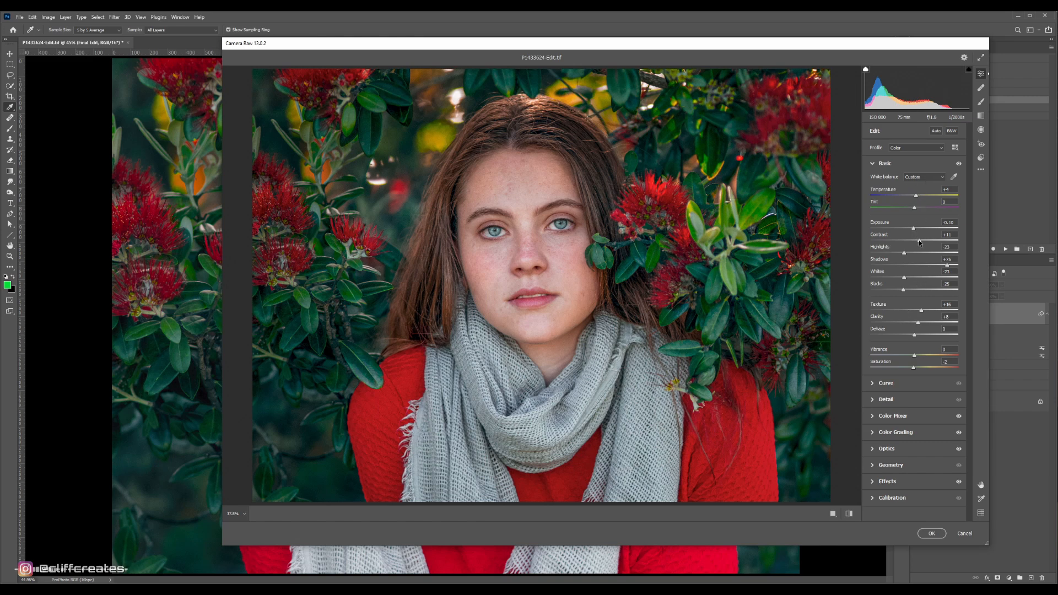
click(896, 432)
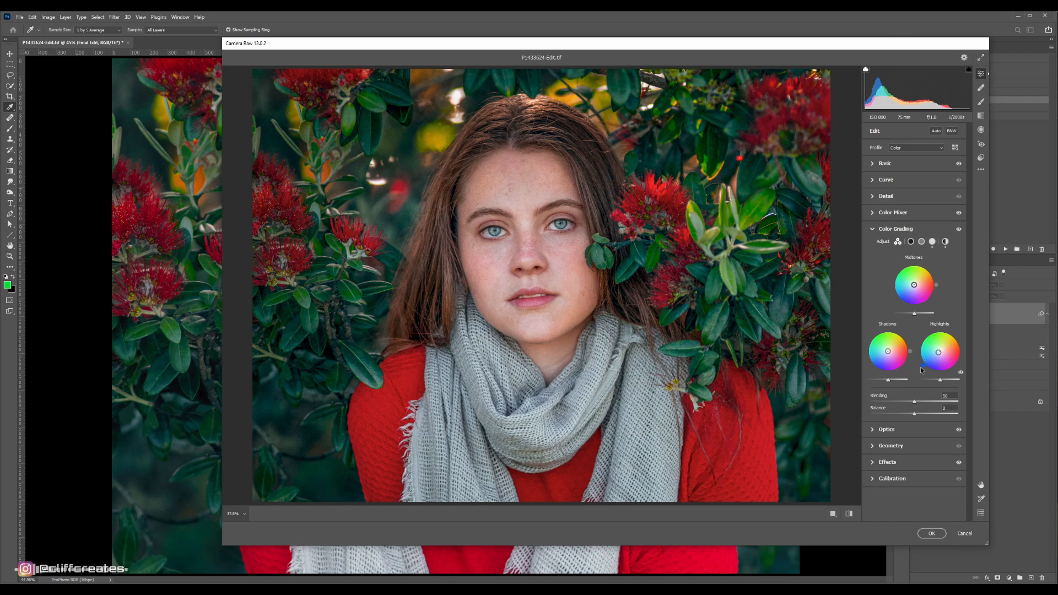
click(894, 229)
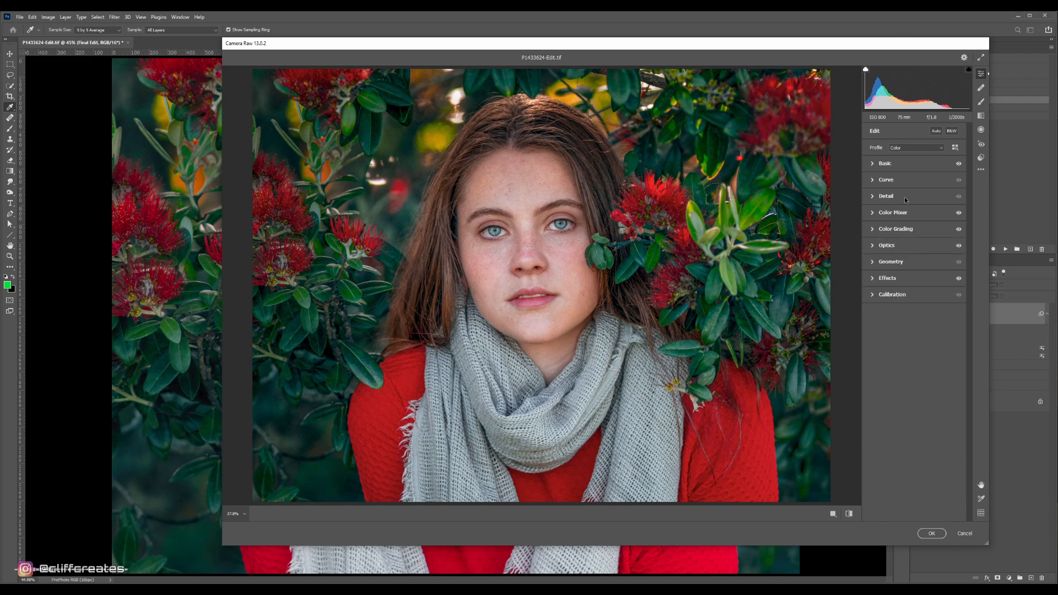
alt+right_click(905, 199)
click(901, 328)
click(885, 280)
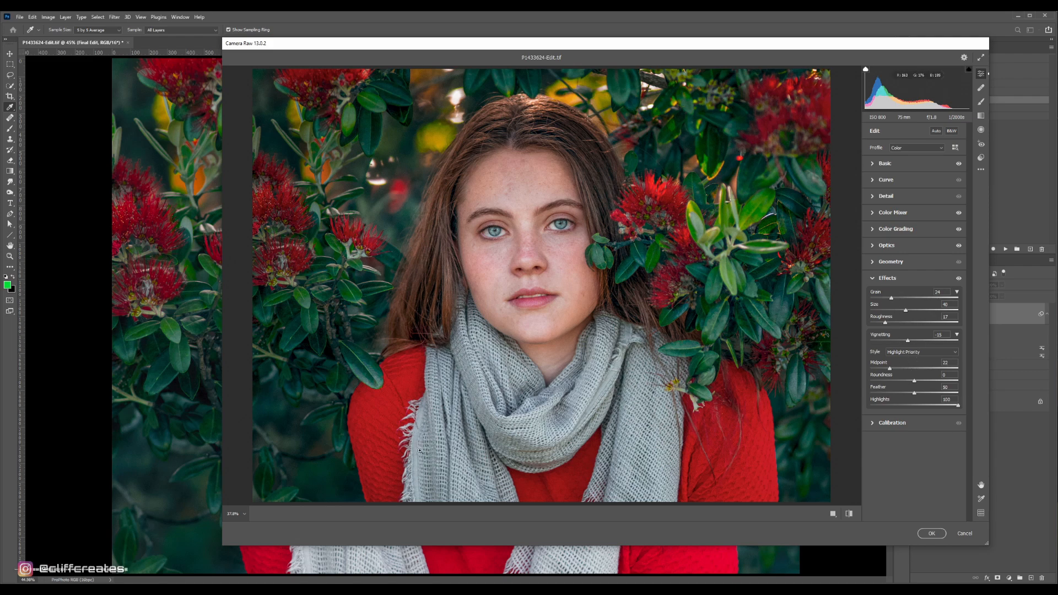
Compare the scarf edge with the Optics Purple Amount defringe reset to 0 and restored, and accept the Camera Raw filter
drag(415, 427, 462, 316)
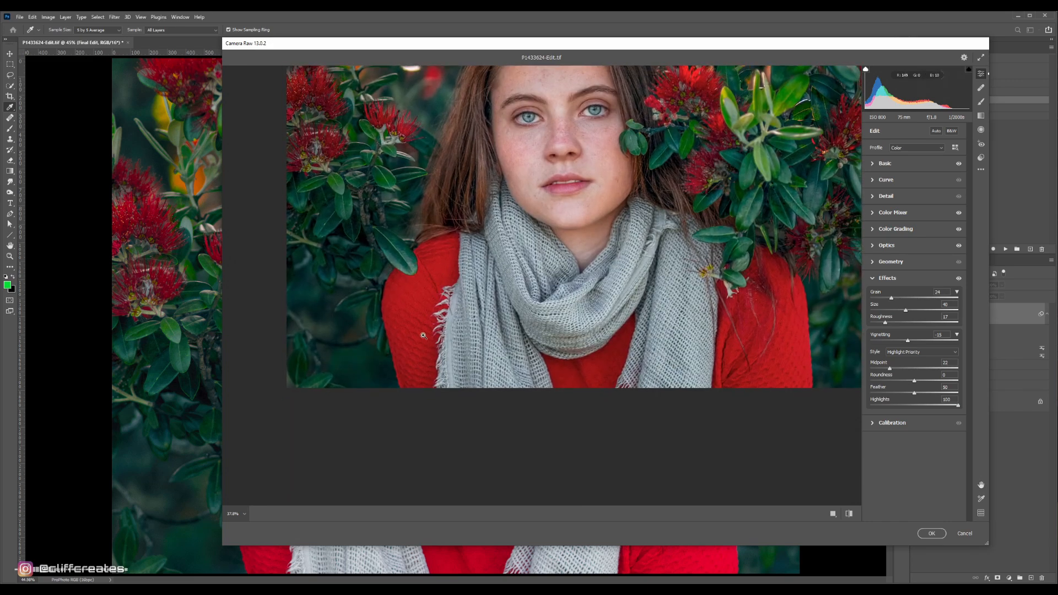
click(879, 247)
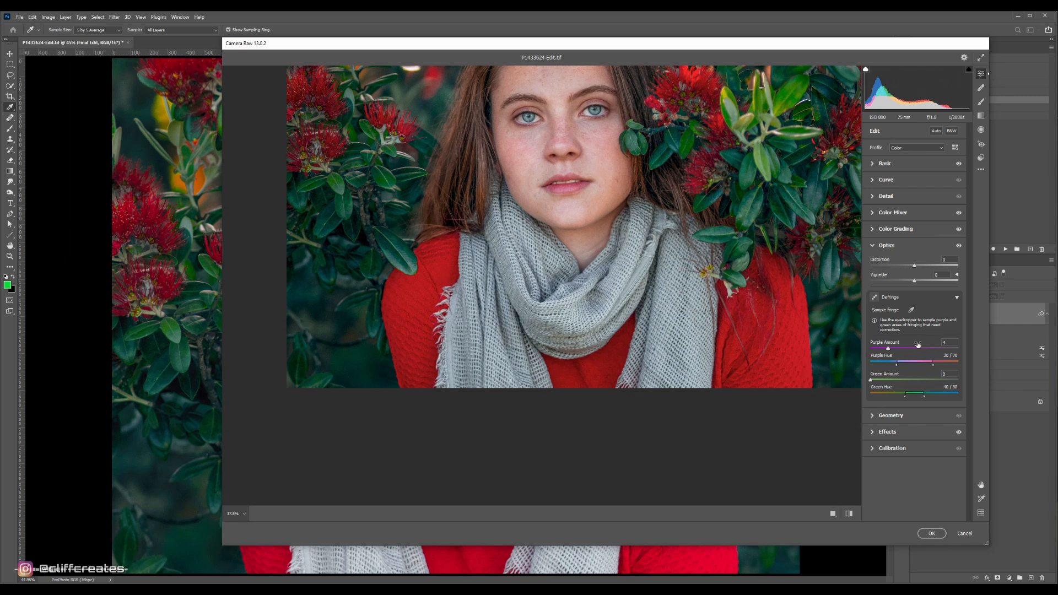
double_click(888, 349)
click(442, 318)
mouse_move(475, 329)
mouse_down()
mouse_move(498, 335)
mouse_move(471, 330)
mouse_up()
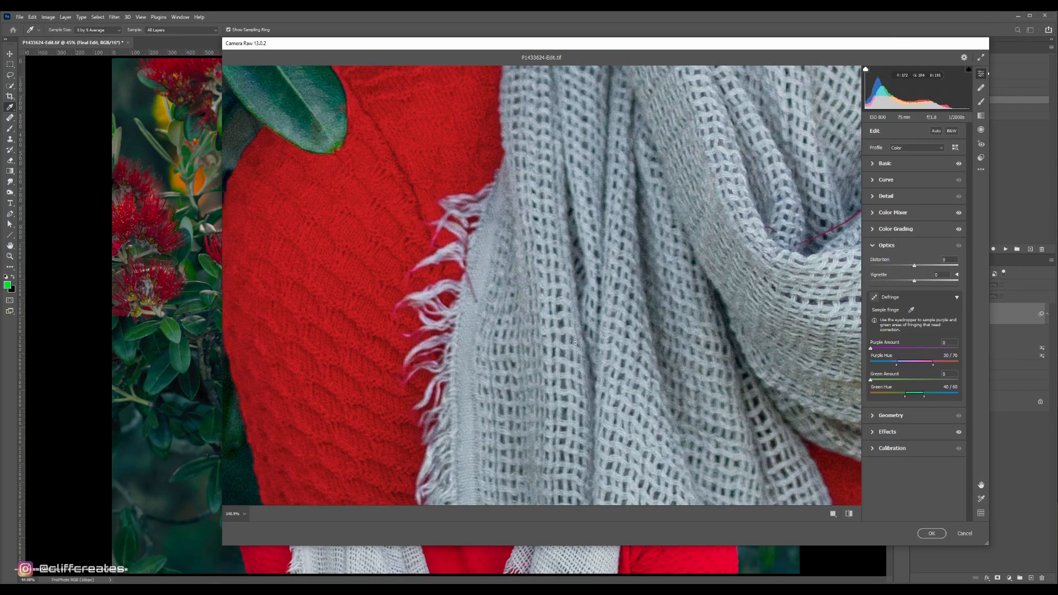
click(888, 349)
click(887, 245)
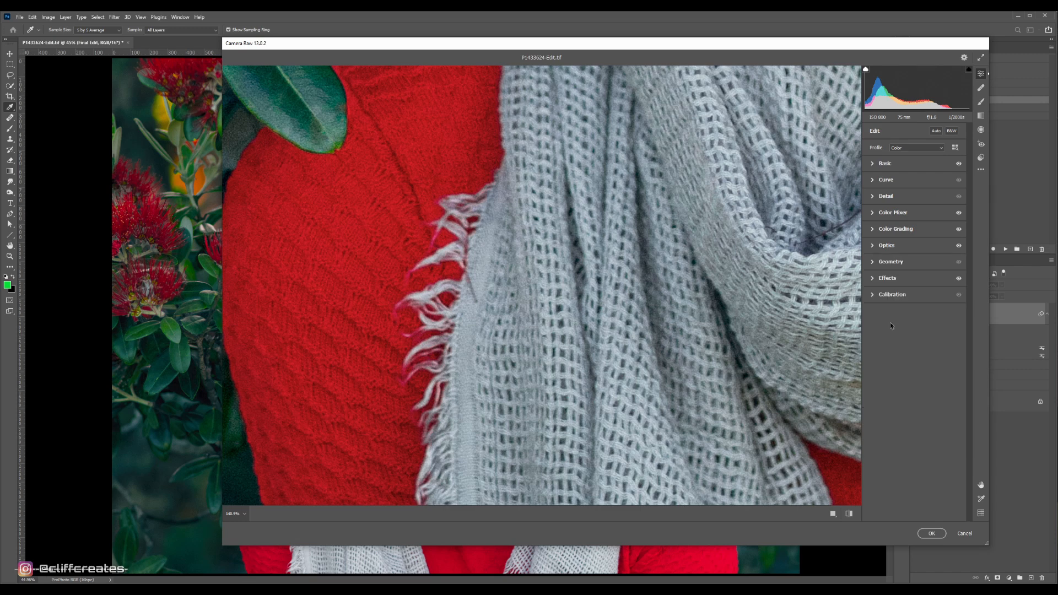
key(Return)
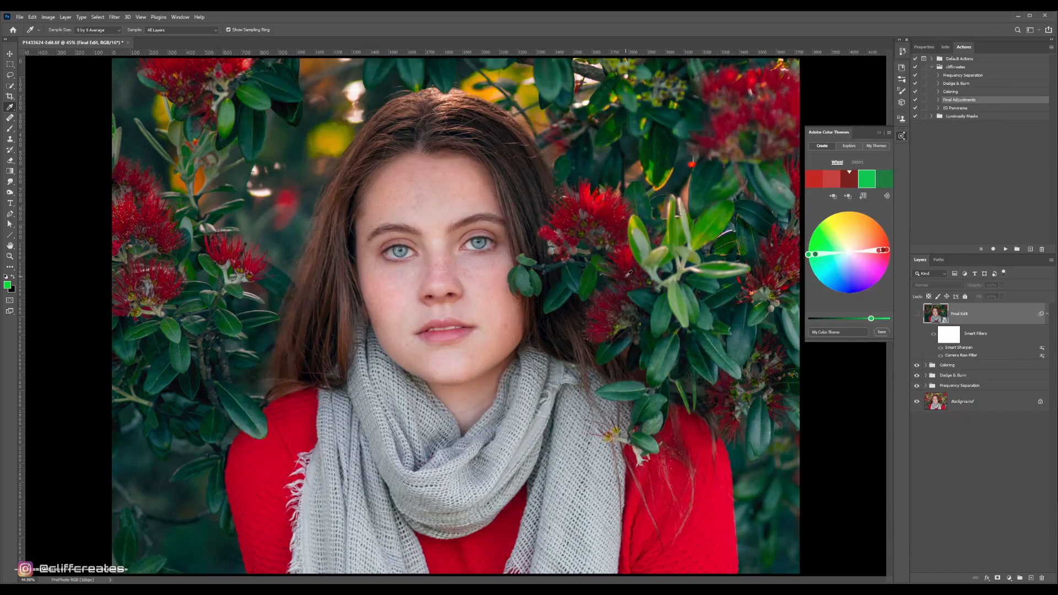
Compare the portrait without and with the Final Edit layer, leaving the layer shown
click(1047, 315)
click(1047, 316)
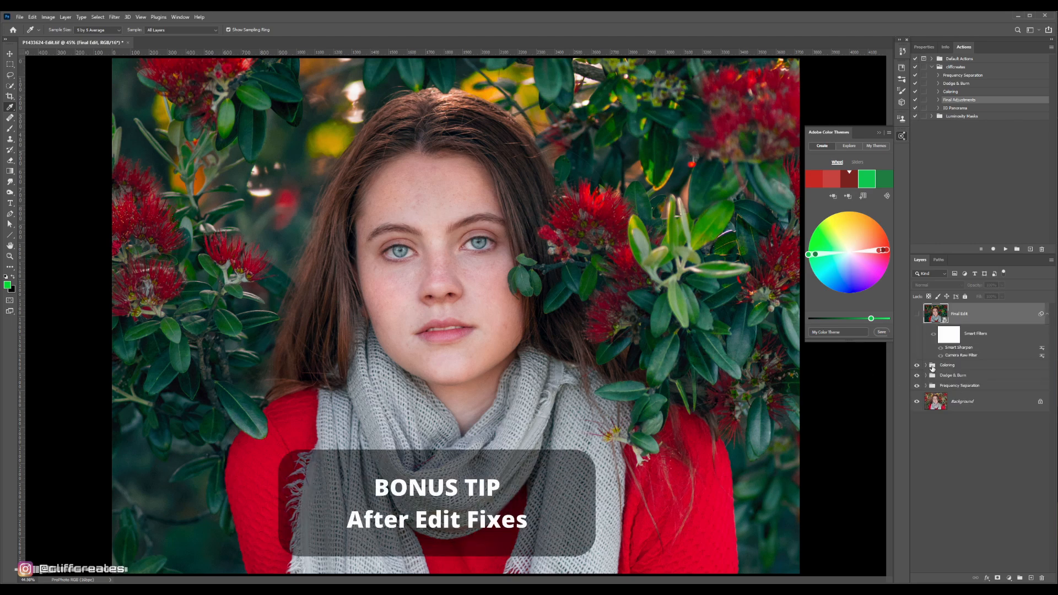
click(916, 314)
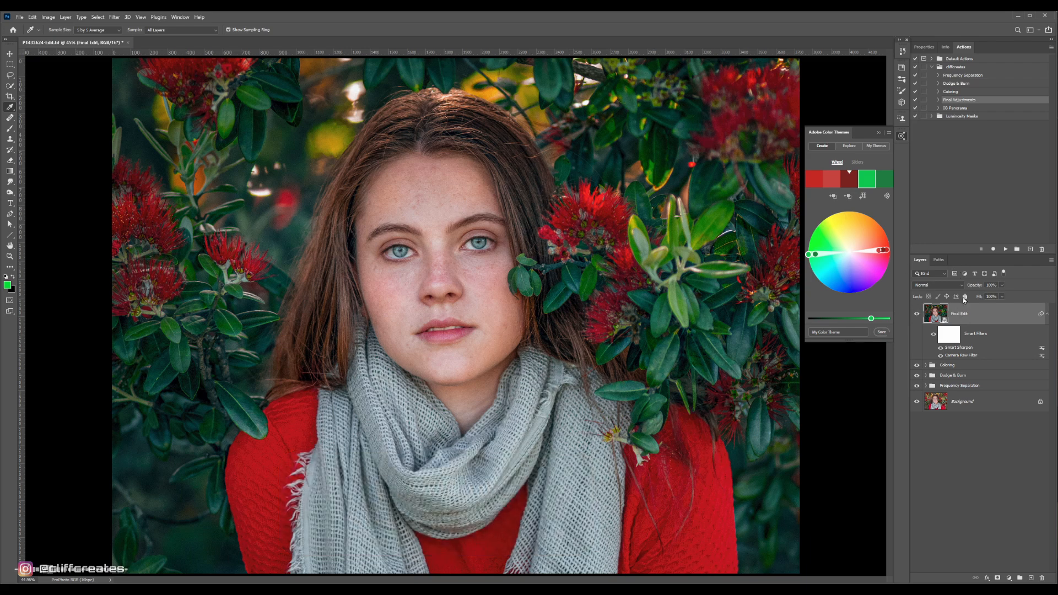
Try adding a blank layer above Final Edit for healing fixes, and delete it
key(ctrl+shift+alt+n)
key(j)
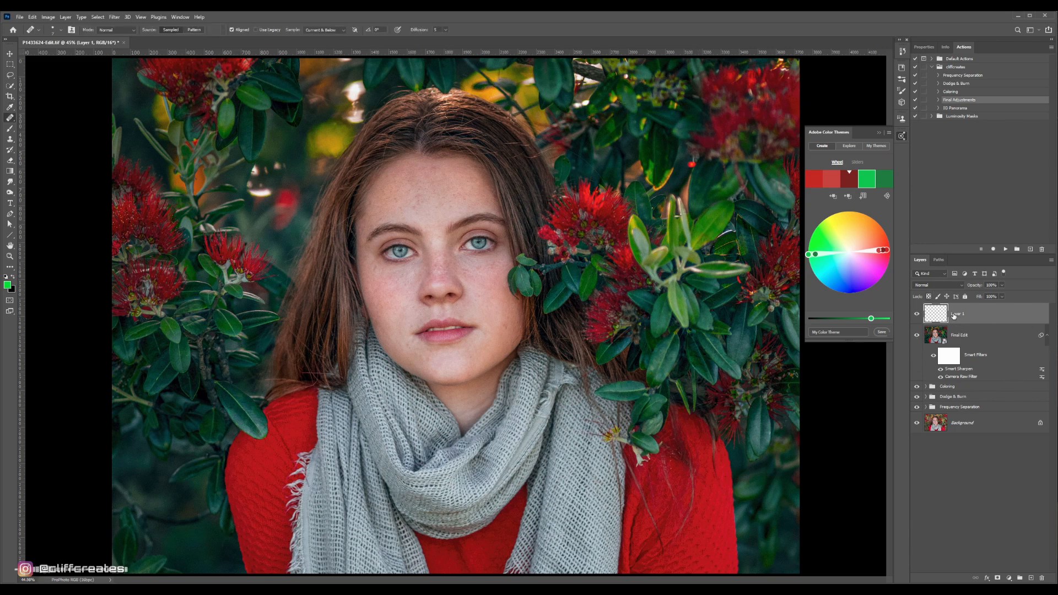
key(Delete)
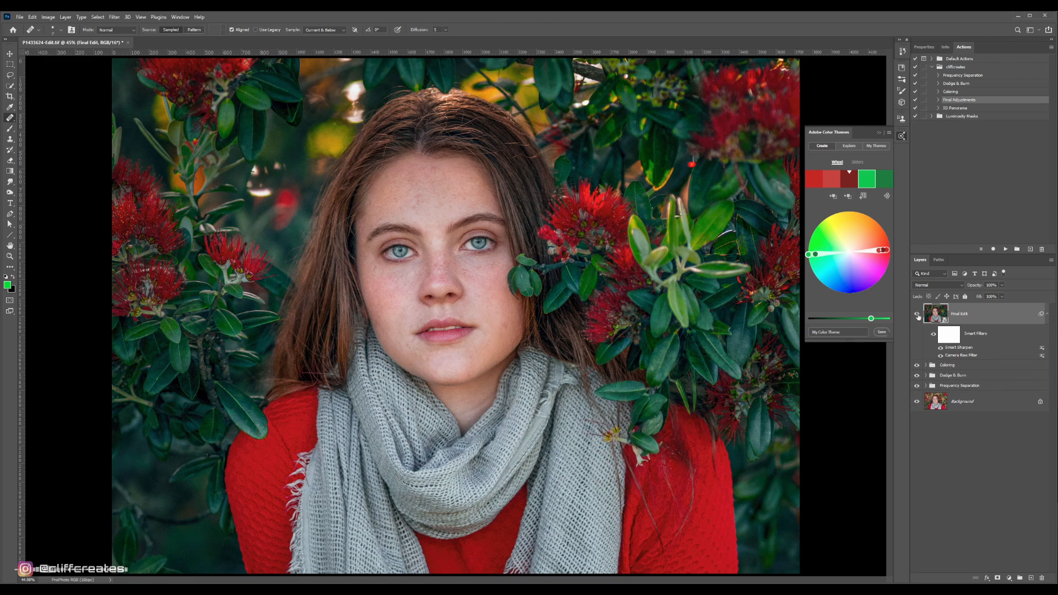
Hide the Final Edit layer with its smart filters collapsed, and review the layers inside the Frequency Separation group
click(917, 315)
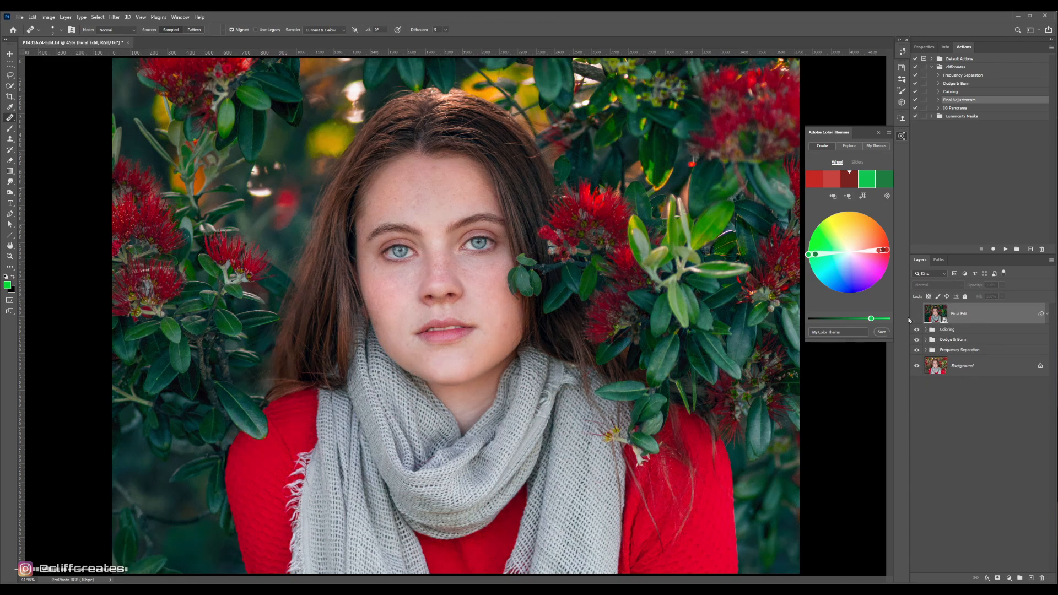
click(927, 351)
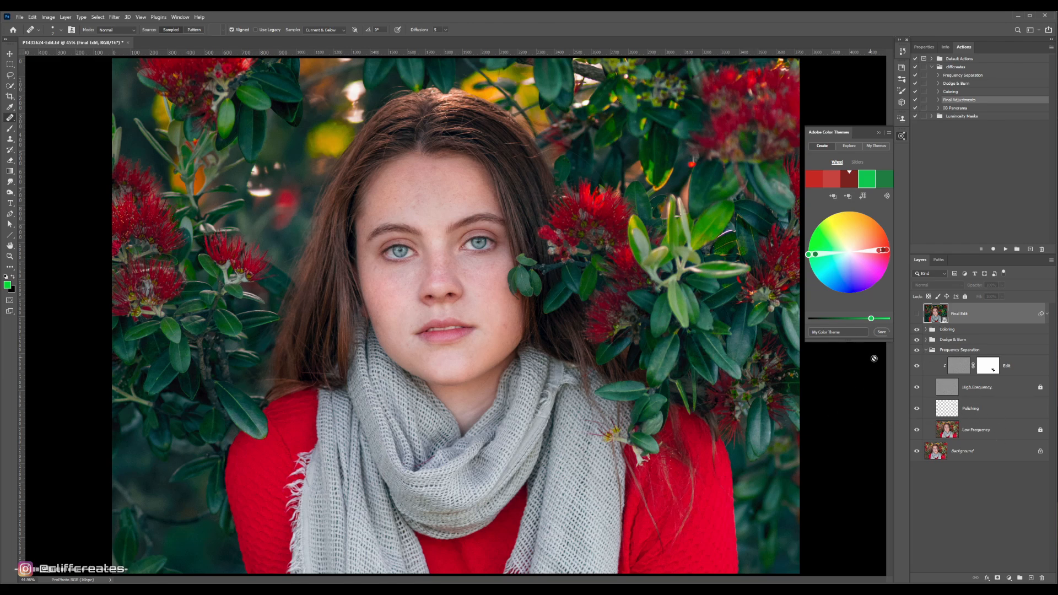
click(925, 350)
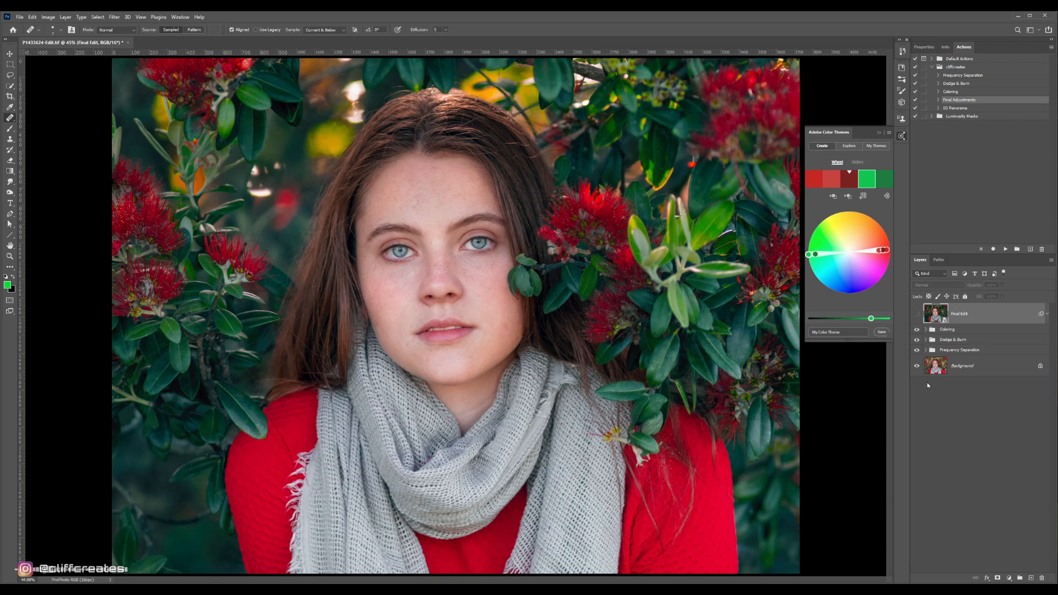
Rebuild the Final Edit layer above the Coloring group with the Final Adjustments action, keeping one visible copy with the smart filters
click(934, 329)
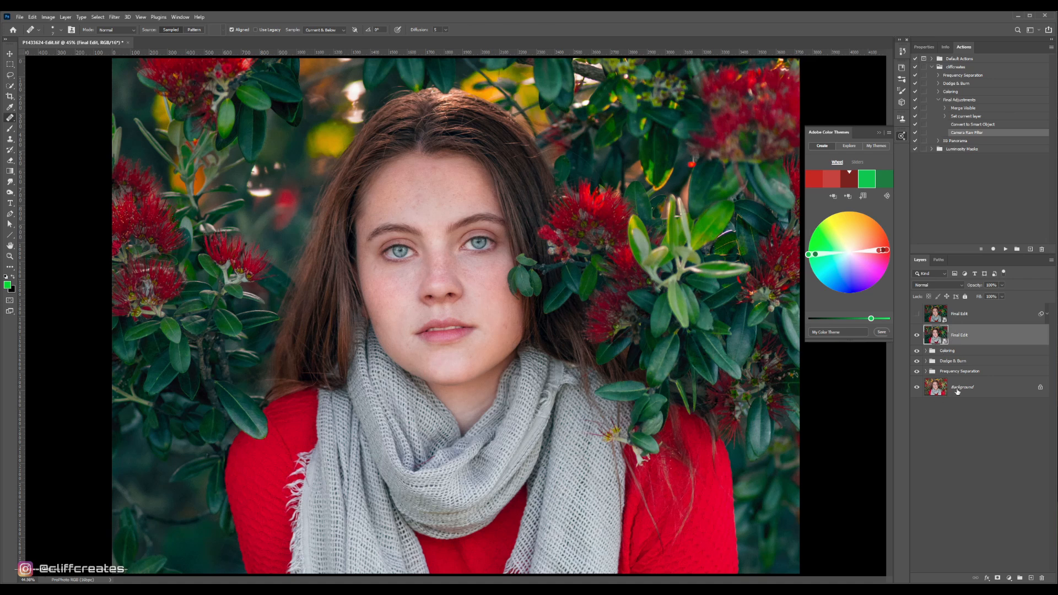
click(960, 315)
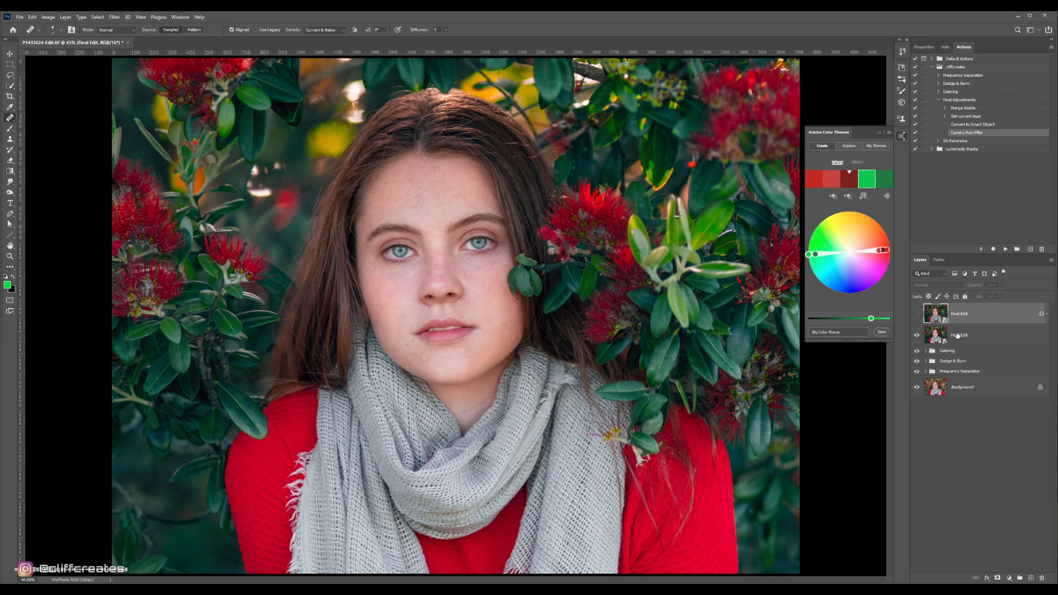
click(1047, 315)
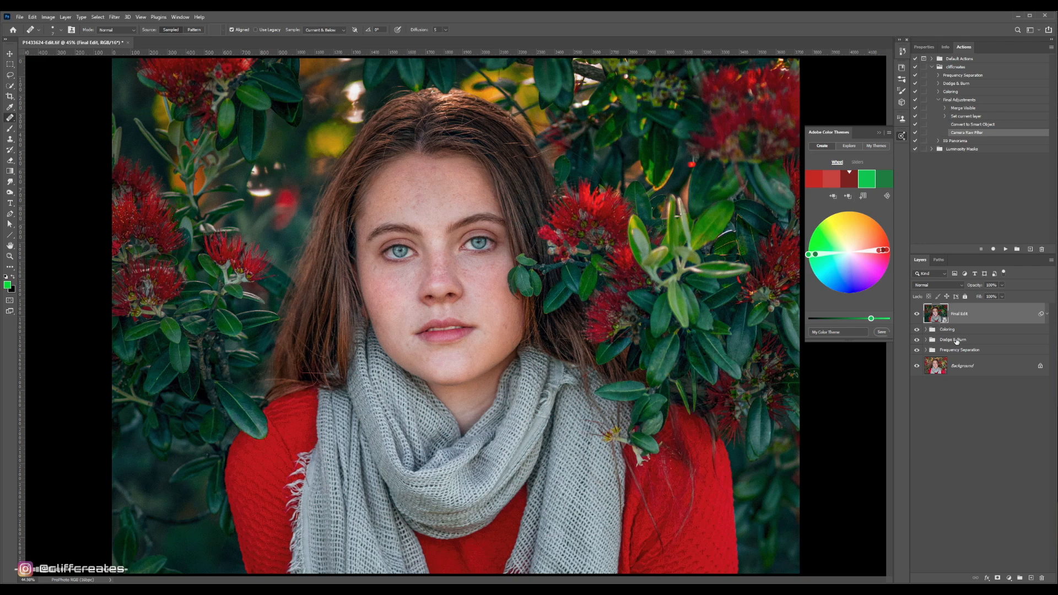
Expand Final Edit's smart filters and check the Camera Raw Filter's Basic, Color Grading and Effects settings without changing them
click(1047, 315)
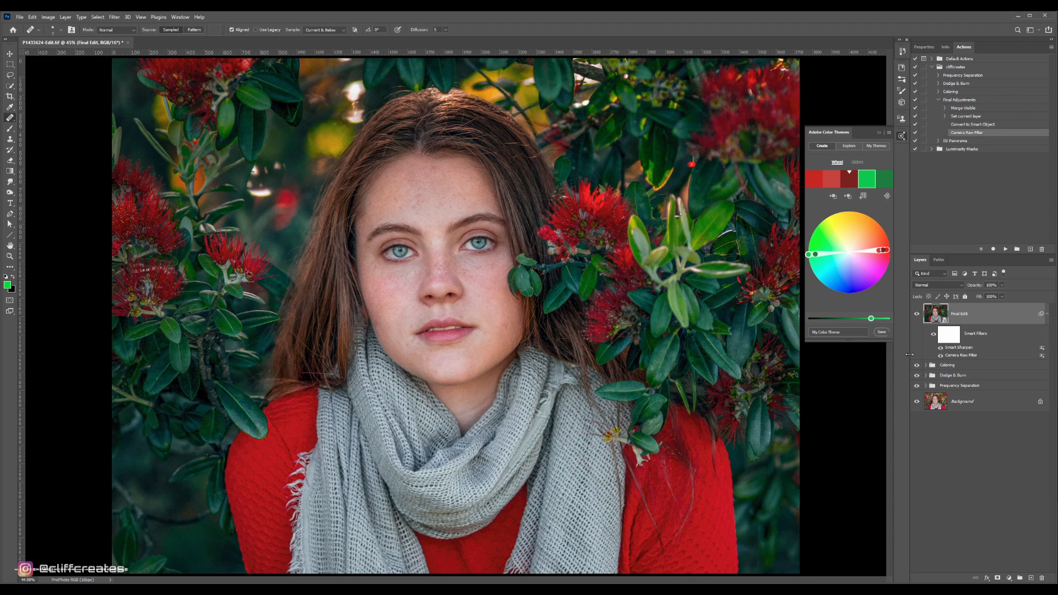
double_click(961, 355)
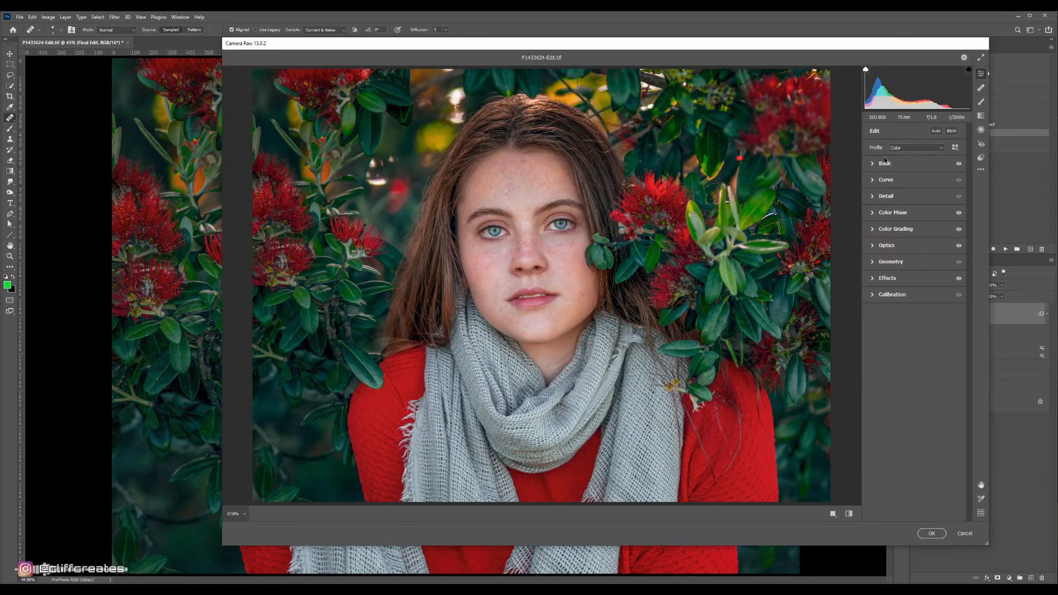
click(885, 163)
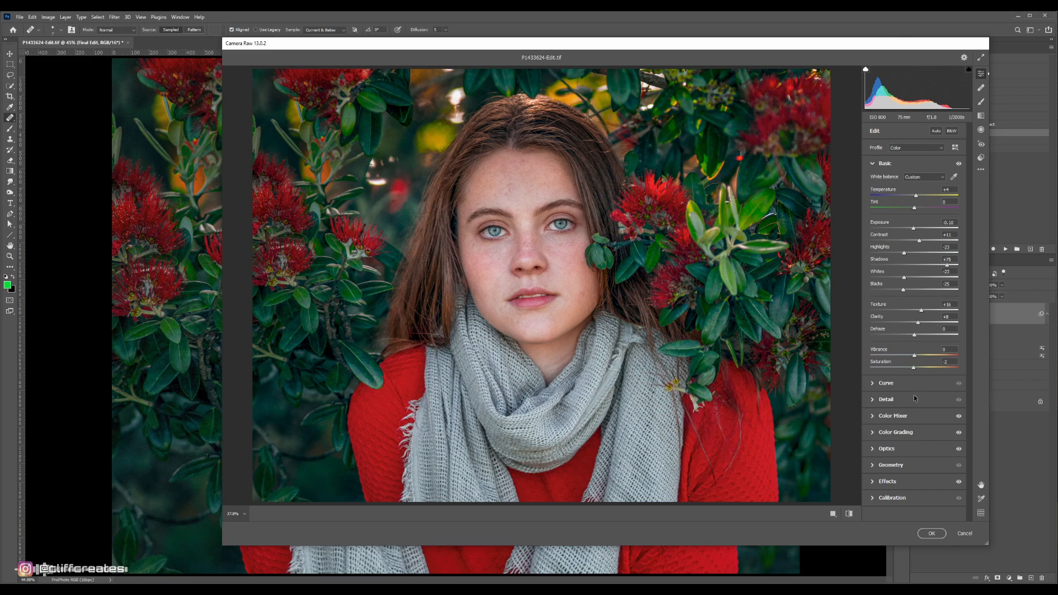
click(889, 437)
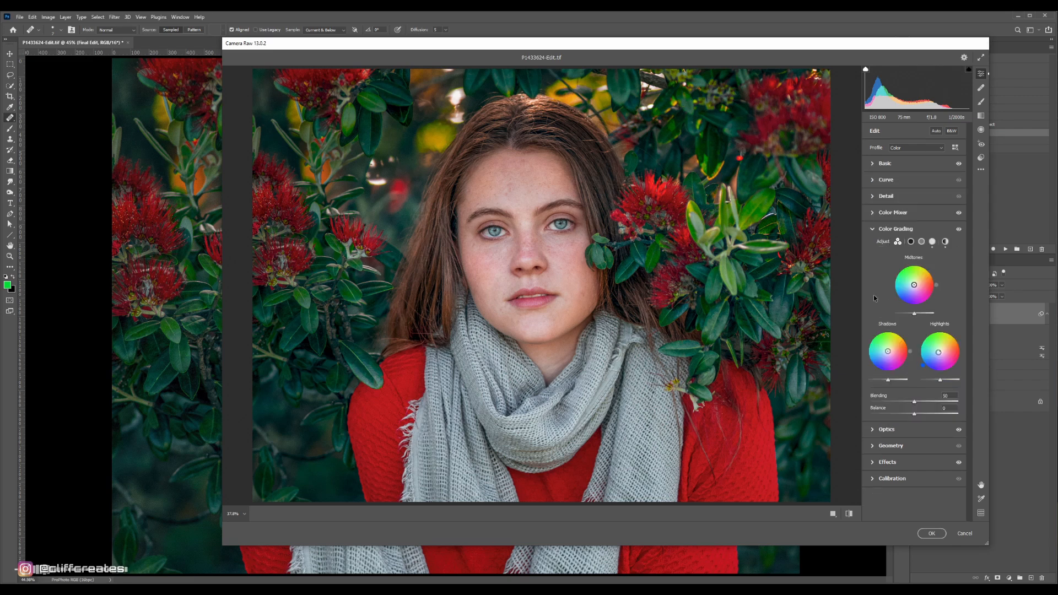
click(883, 464)
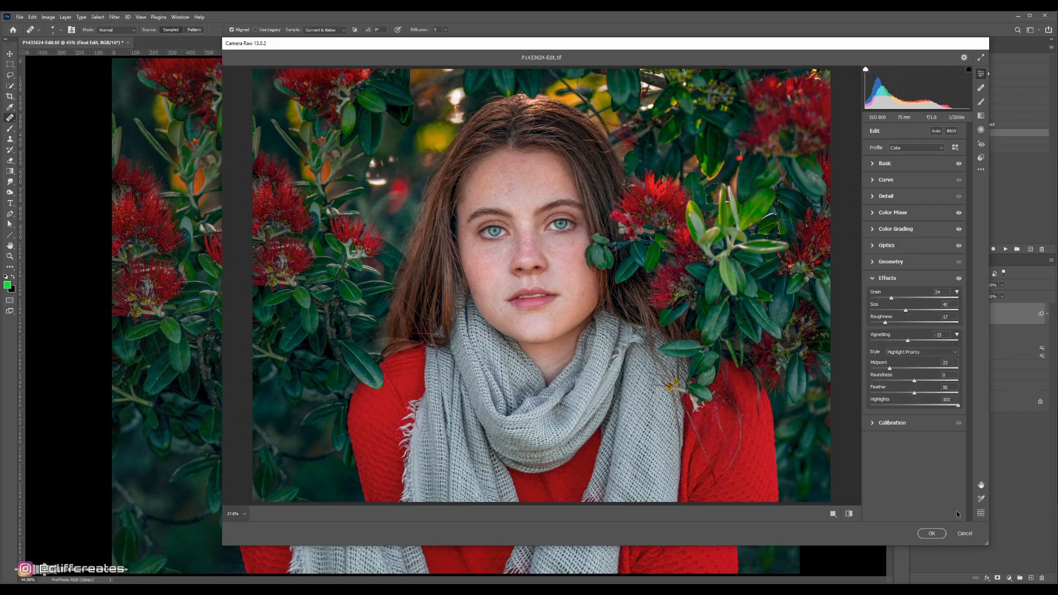
click(965, 534)
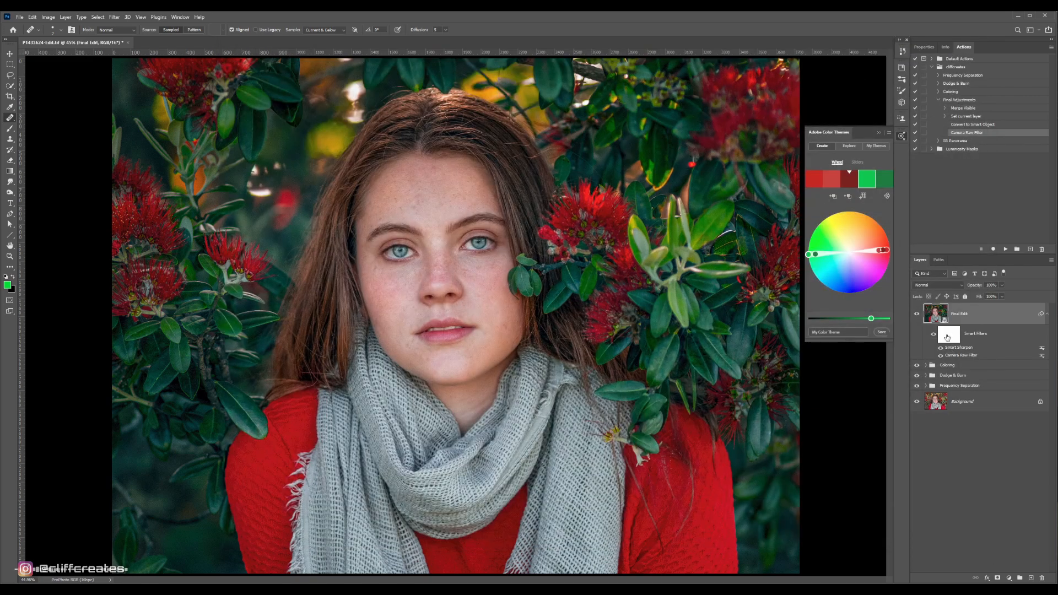